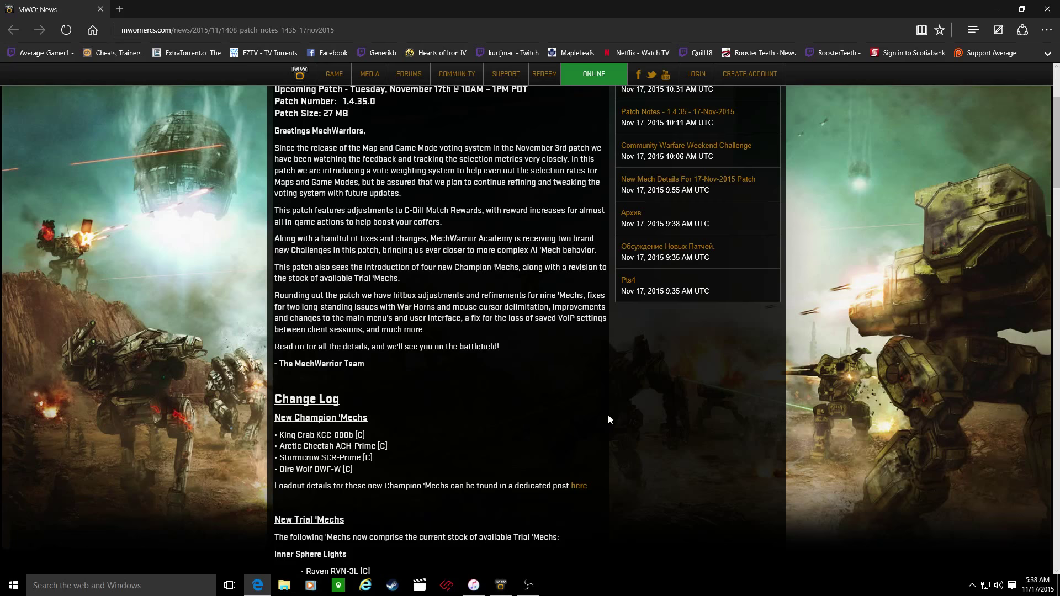
{"action": "scroll", "coordinate": [575, 395], "scroll_direction": "up", "scroll_amount": 3}
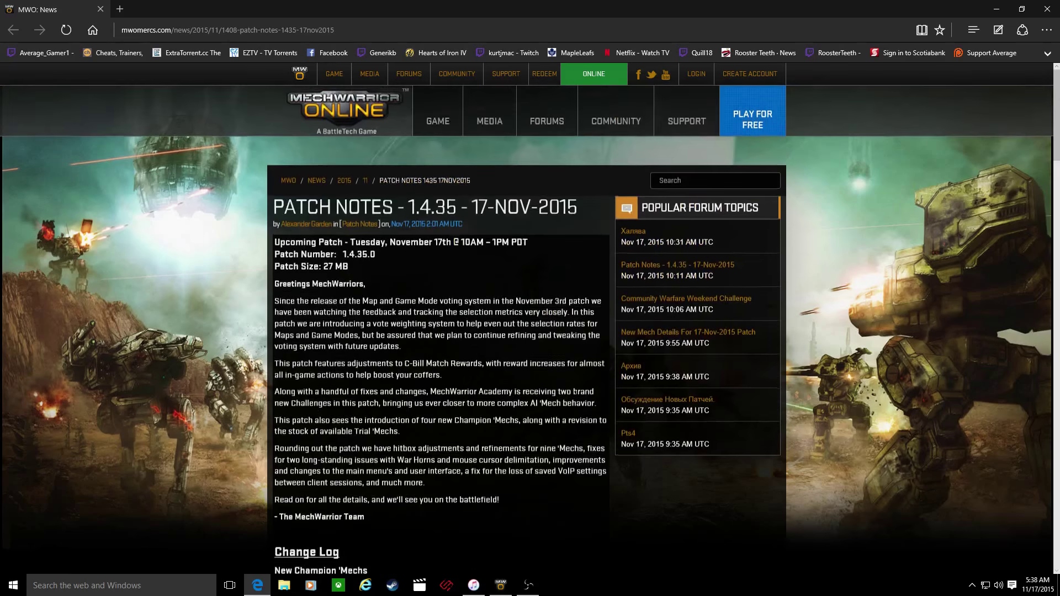
{"action": "scroll", "coordinate": [575, 398], "scroll_direction": "down", "scroll_amount": 3}
{"action": "scroll", "coordinate": [574, 401], "scroll_direction": "down", "scroll_amount": 3}
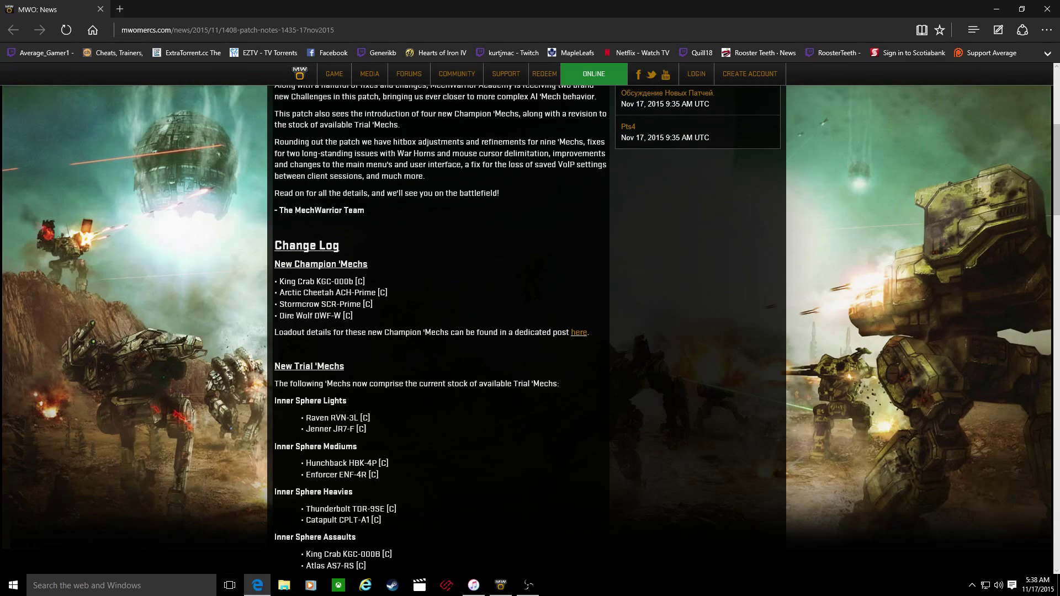
Step: Highlight King Crab KGC-000b, Arctic Cheetah ACH-Prime, Stormcrow SCR-Prime and Dire Wolf DWF-W in turn
{"action": "double_click", "coordinate": [353, 265]}
{"action": "left_click", "coordinate": [379, 287]}
{"action": "left_click_drag", "start_coordinate": [365, 281], "coordinate": [281, 281]}
{"action": "left_click", "coordinate": [341, 289]}
{"action": "left_click_drag", "start_coordinate": [388, 292], "coordinate": [276, 293]}
{"action": "left_click", "coordinate": [365, 332]}
{"action": "left_click_drag", "start_coordinate": [374, 305], "coordinate": [276, 304]}
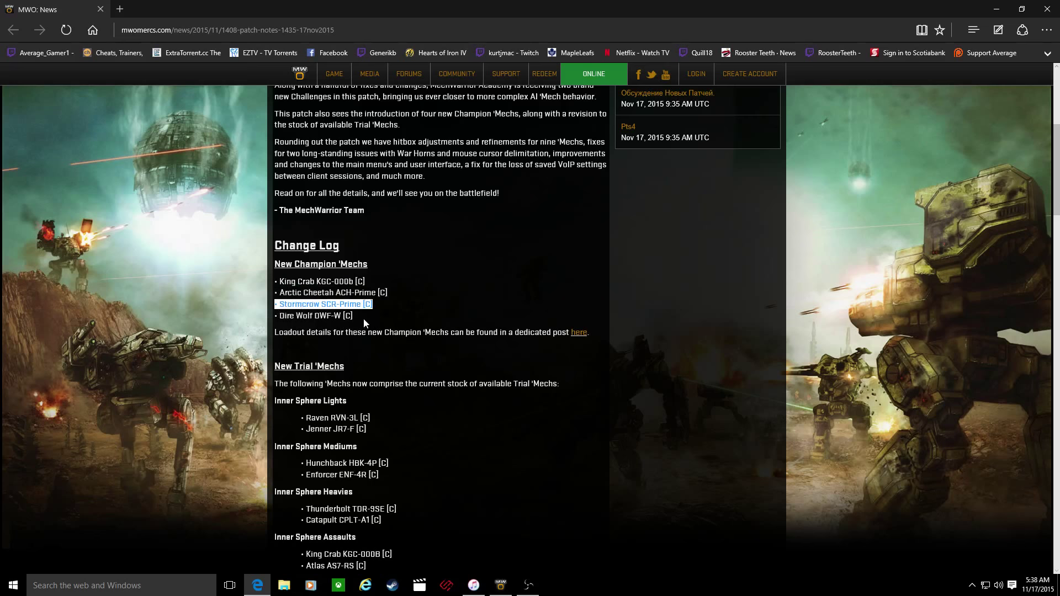
{"action": "left_click_drag", "start_coordinate": [353, 316], "coordinate": [276, 316]}
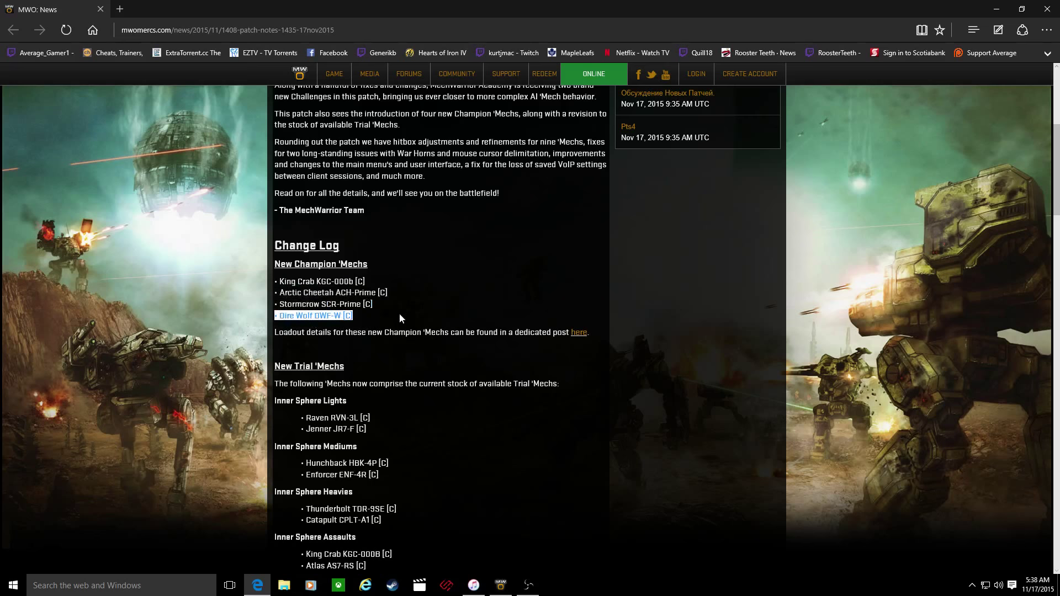
{"action": "left_click", "coordinate": [435, 300]}
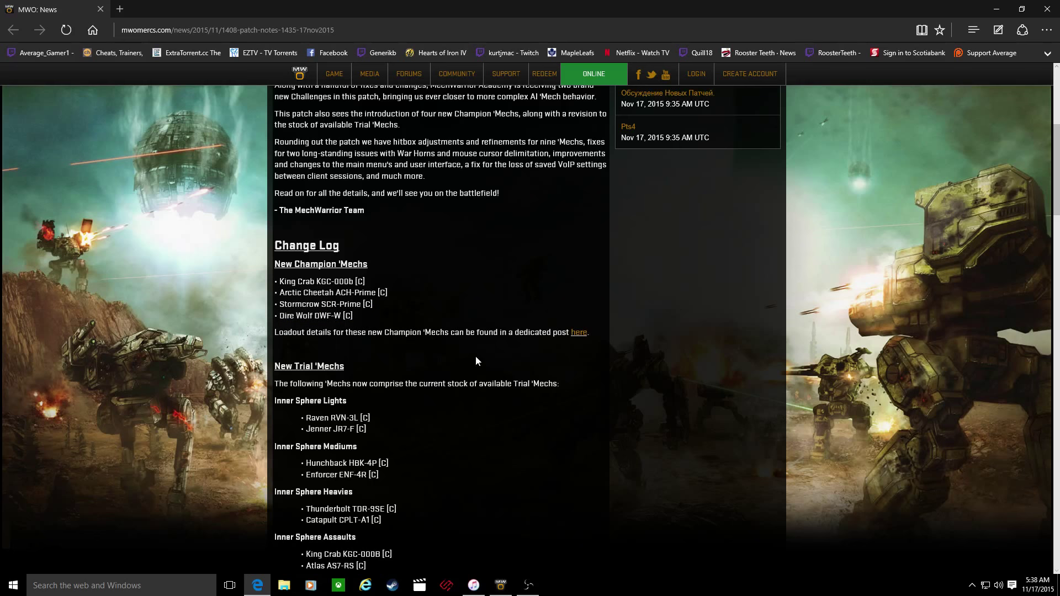
{"action": "scroll", "coordinate": [476, 356], "scroll_direction": "down", "scroll_amount": 3}
{"action": "scroll", "coordinate": [488, 363], "scroll_direction": "down", "scroll_amount": 2}
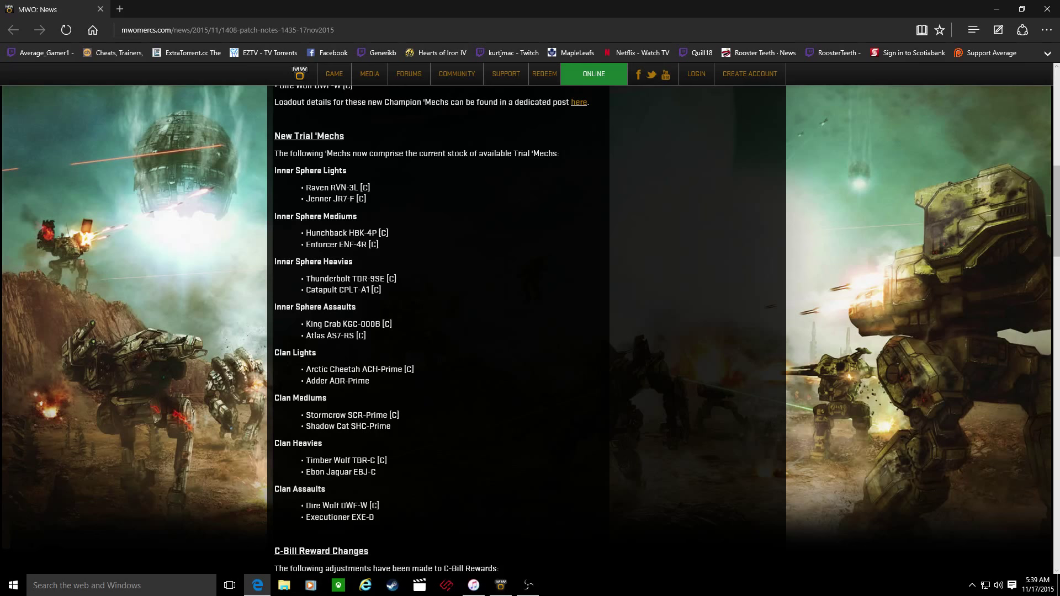
{"action": "left_click_drag", "start_coordinate": [307, 187], "coordinate": [367, 200]}
Step: Highlight the Inner Sphere trial 'Mechs, from Hunchback and Enforcer to King Crab and Atlas AS7-RS
{"action": "left_click", "coordinate": [406, 222]}
{"action": "scroll", "coordinate": [409, 222], "scroll_direction": "down", "scroll_amount": 1}
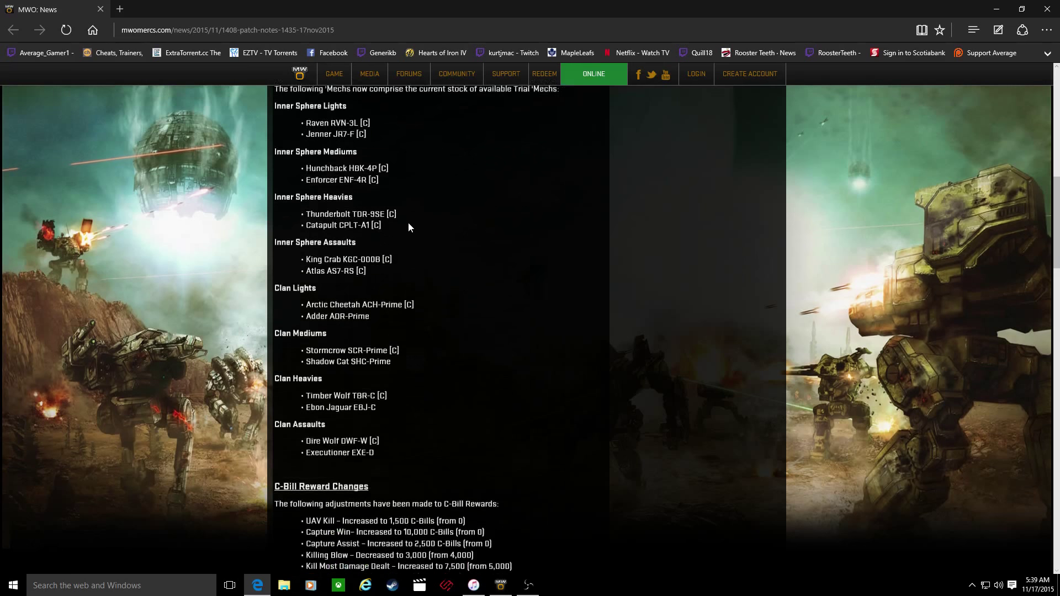
{"action": "mouse_move", "coordinate": [307, 156]}
{"action": "left_mouse_down"}
{"action": "mouse_move", "coordinate": [390, 158]}
{"action": "mouse_move", "coordinate": [379, 169]}
{"action": "left_mouse_up"}
{"action": "left_click", "coordinate": [316, 201]}
{"action": "left_click_drag", "start_coordinate": [307, 201], "coordinate": [398, 203]}
{"action": "left_click_drag", "start_coordinate": [307, 213], "coordinate": [377, 213]}
{"action": "left_click", "coordinate": [410, 218]}
{"action": "scroll", "coordinate": [449, 225], "scroll_direction": "down", "scroll_amount": 1}
{"action": "scroll", "coordinate": [448, 225], "scroll_direction": "down", "scroll_amount": 1}
{"action": "left_click_drag", "start_coordinate": [306, 171], "coordinate": [391, 171]}
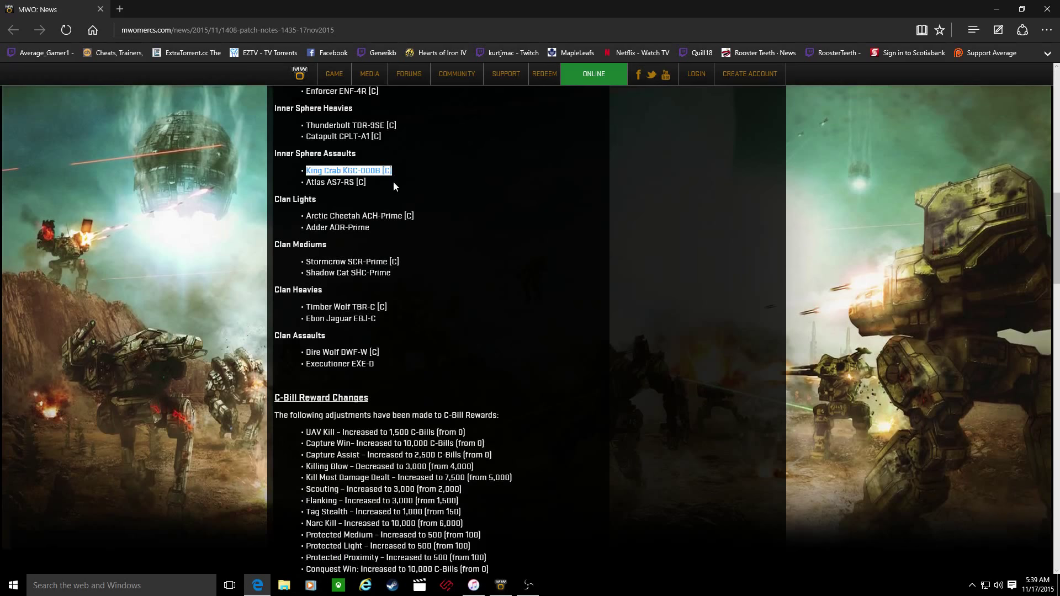
{"action": "left_click_drag", "start_coordinate": [307, 183], "coordinate": [366, 184]}
{"action": "left_click", "coordinate": [397, 199]}
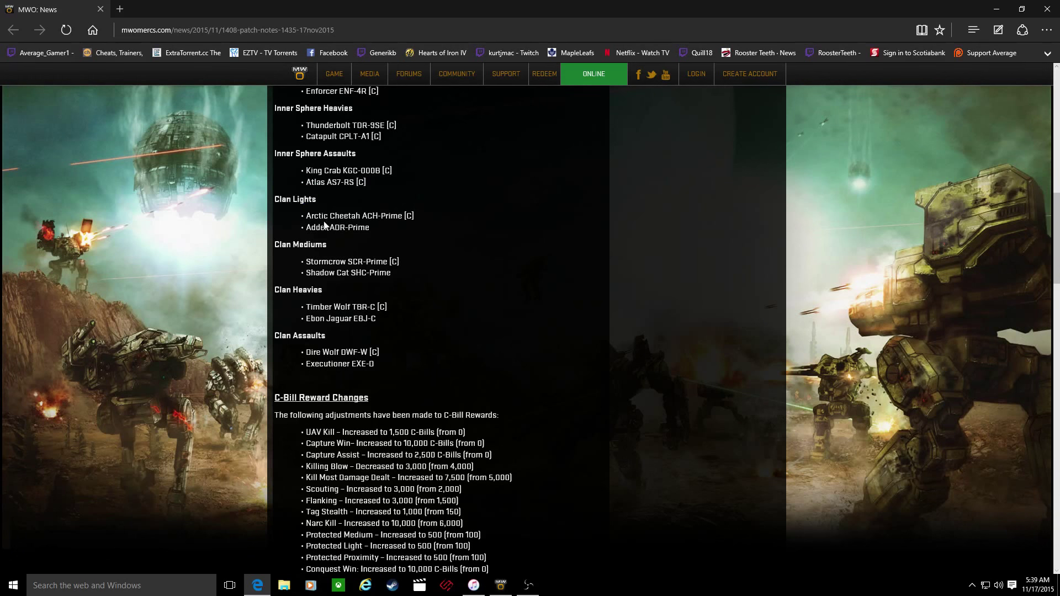
Step: Highlight the Clan trial 'Mechs, from Arctic Cheetah and Adder to Dire Wolf and Executioner EXE-O
{"action": "left_click_drag", "start_coordinate": [307, 217], "coordinate": [414, 216]}
{"action": "left_click_drag", "start_coordinate": [307, 228], "coordinate": [369, 228]}
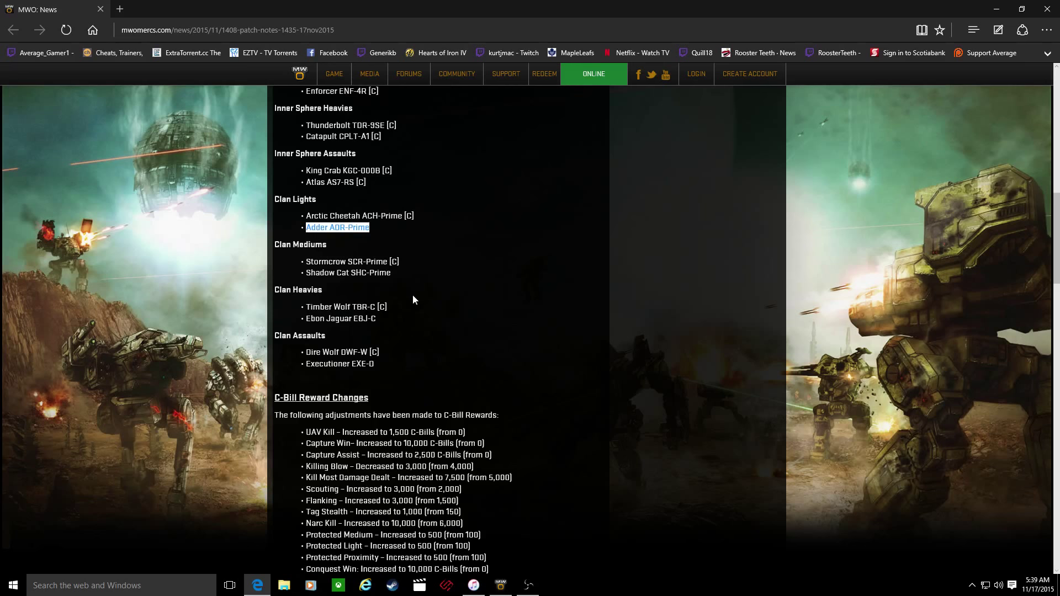
{"action": "left_click_drag", "start_coordinate": [306, 262], "coordinate": [390, 274]}
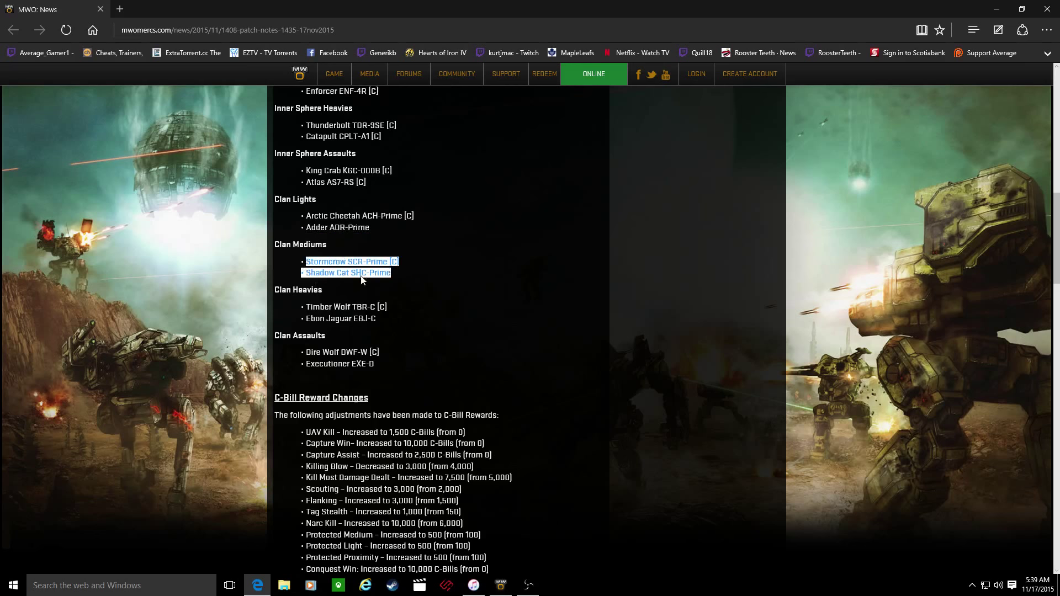
{"action": "left_click", "coordinate": [399, 289]}
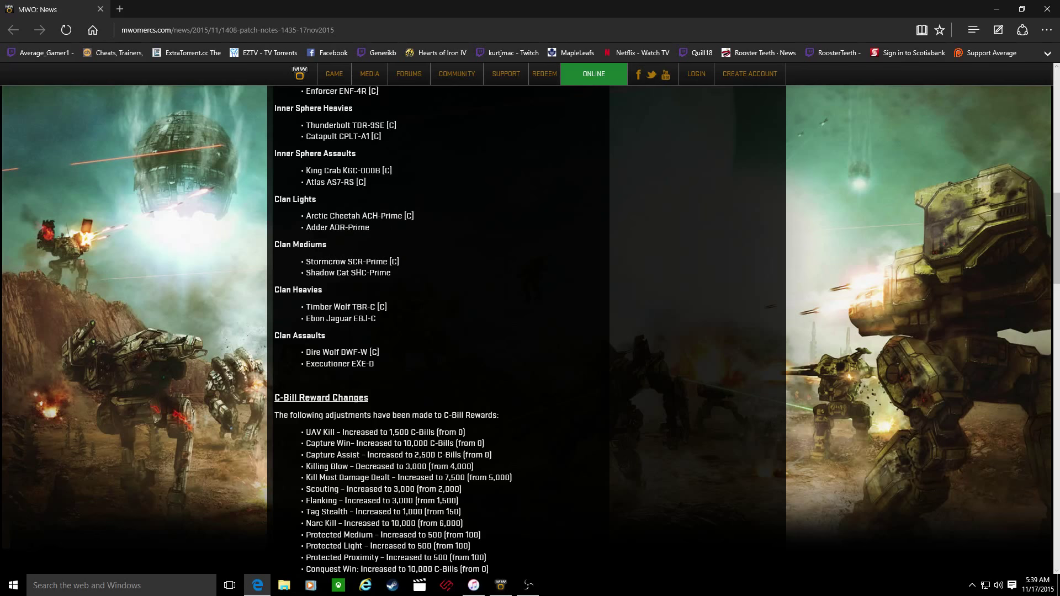
{"action": "mouse_move", "coordinate": [307, 318]}
{"action": "left_mouse_down"}
{"action": "mouse_move", "coordinate": [377, 318]}
{"action": "mouse_move", "coordinate": [387, 307]}
{"action": "left_mouse_up"}
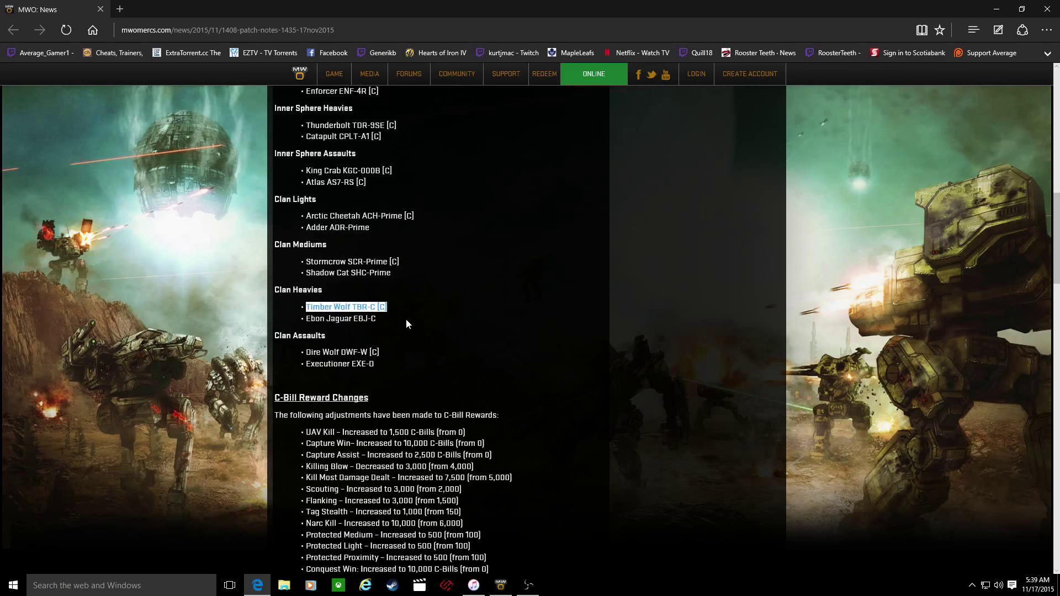
{"action": "scroll", "coordinate": [406, 319], "scroll_direction": "down", "scroll_amount": 1}
{"action": "left_click_drag", "start_coordinate": [307, 277], "coordinate": [380, 276]}
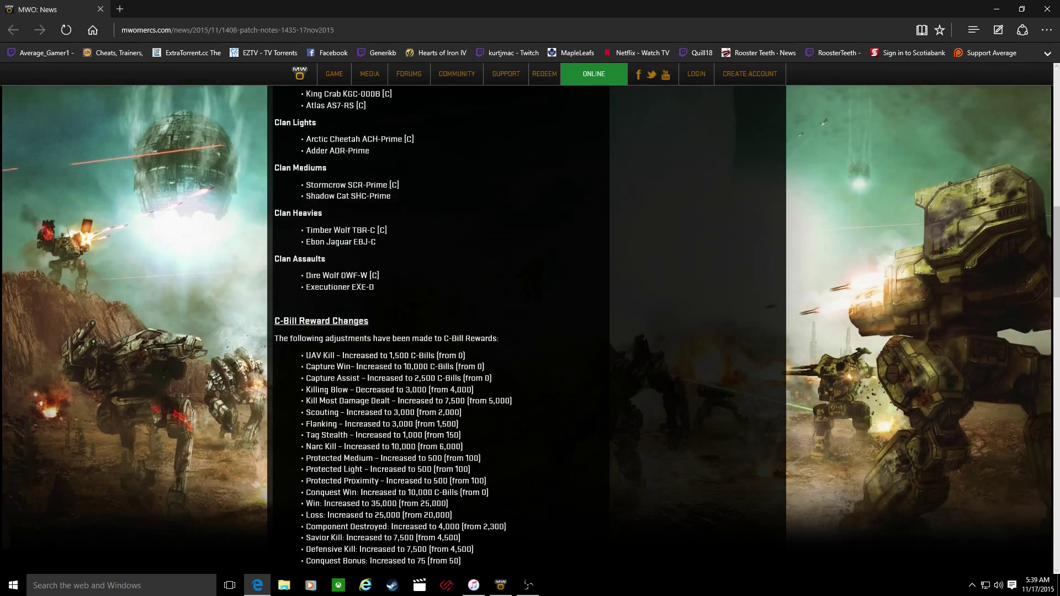
{"action": "left_click_drag", "start_coordinate": [306, 288], "coordinate": [374, 287]}
{"action": "left_click", "coordinate": [431, 298]}
{"action": "scroll", "coordinate": [494, 285], "scroll_direction": "up", "scroll_amount": 3}
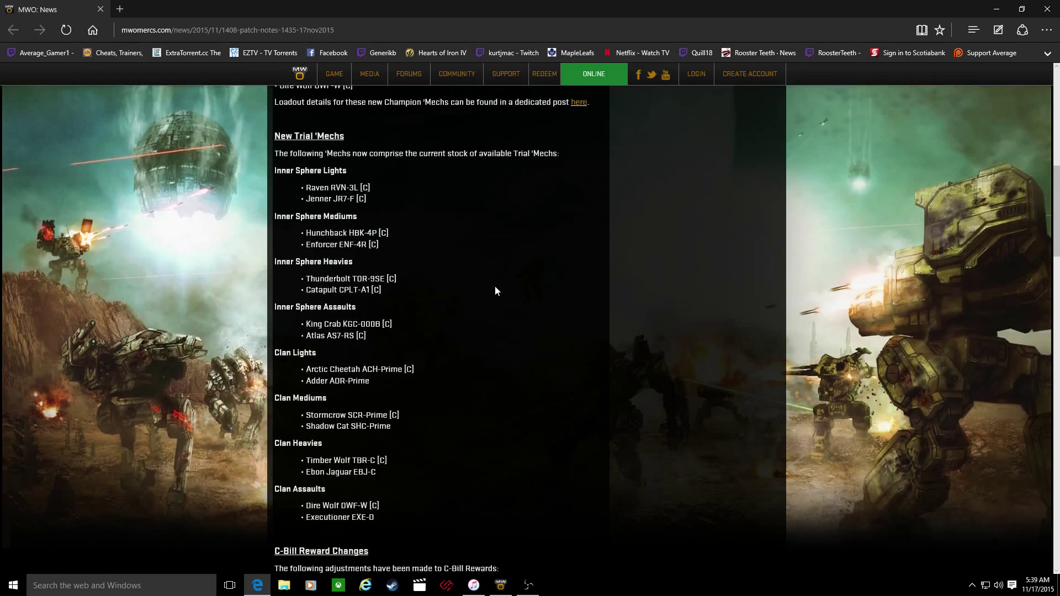
{"action": "scroll", "coordinate": [496, 287], "scroll_direction": "down", "scroll_amount": 3}
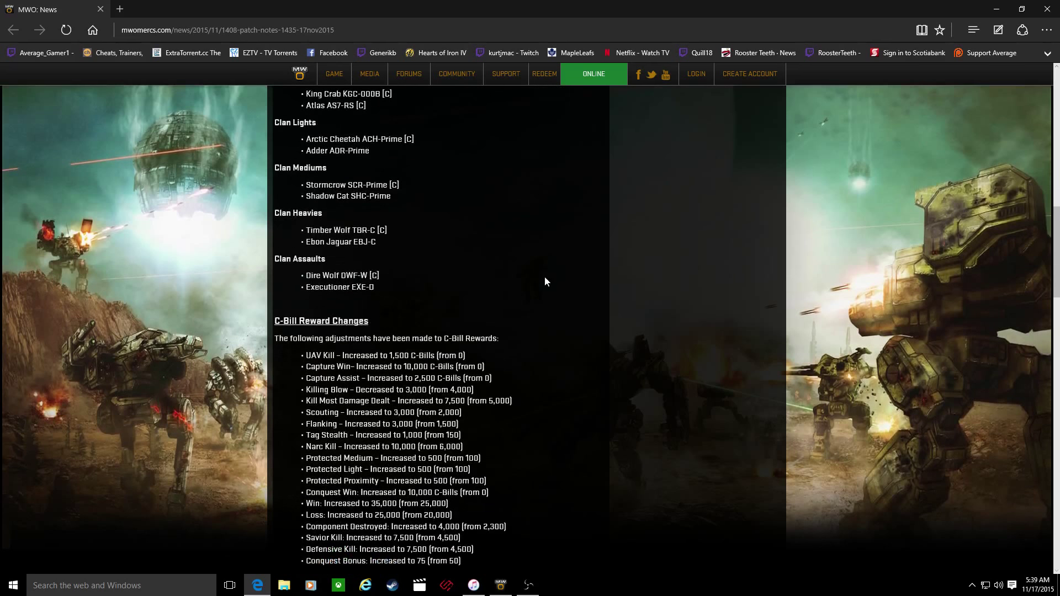
{"action": "scroll", "coordinate": [544, 275], "scroll_direction": "down", "scroll_amount": 1}
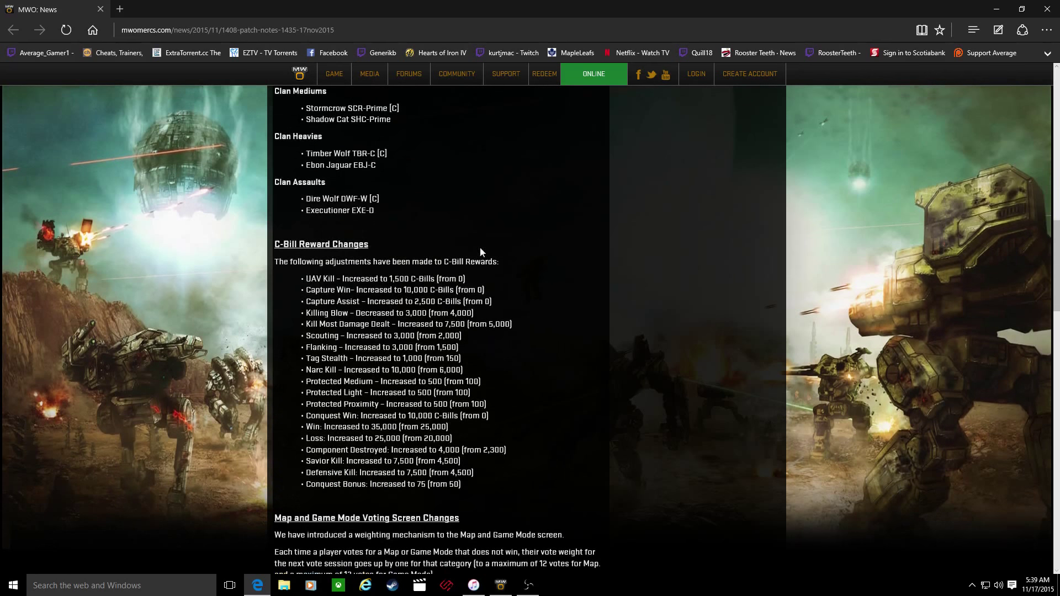
Step: Highlight the C-Bill Reward Changes heading, the UAV Kill old and new values, and Capture Win
{"action": "left_click_drag", "start_coordinate": [268, 247], "coordinate": [366, 245]}
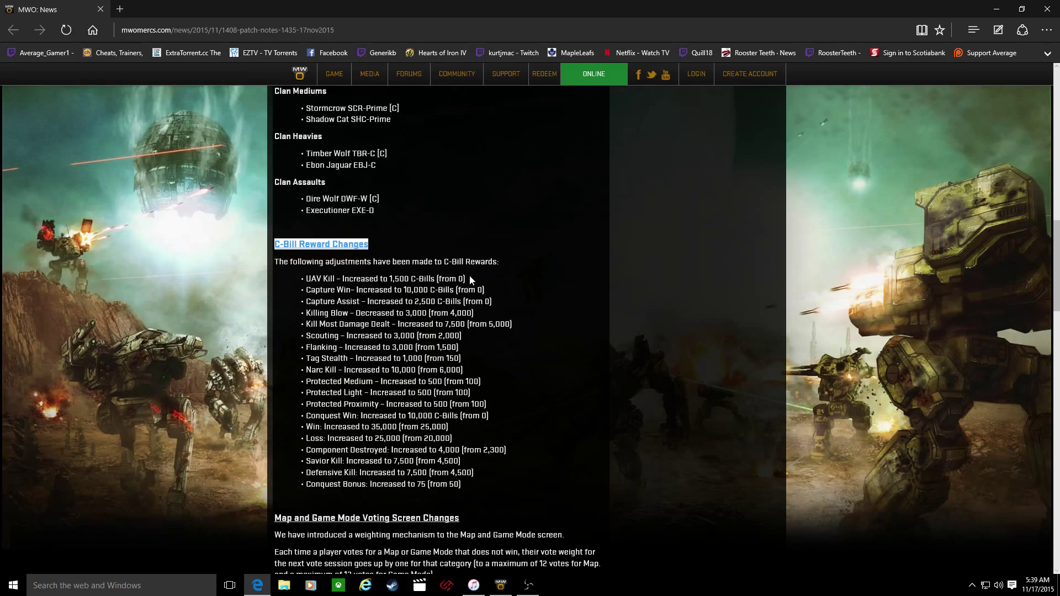
{"action": "left_click_drag", "start_coordinate": [471, 281], "coordinate": [456, 281]}
{"action": "left_click", "coordinate": [530, 279]}
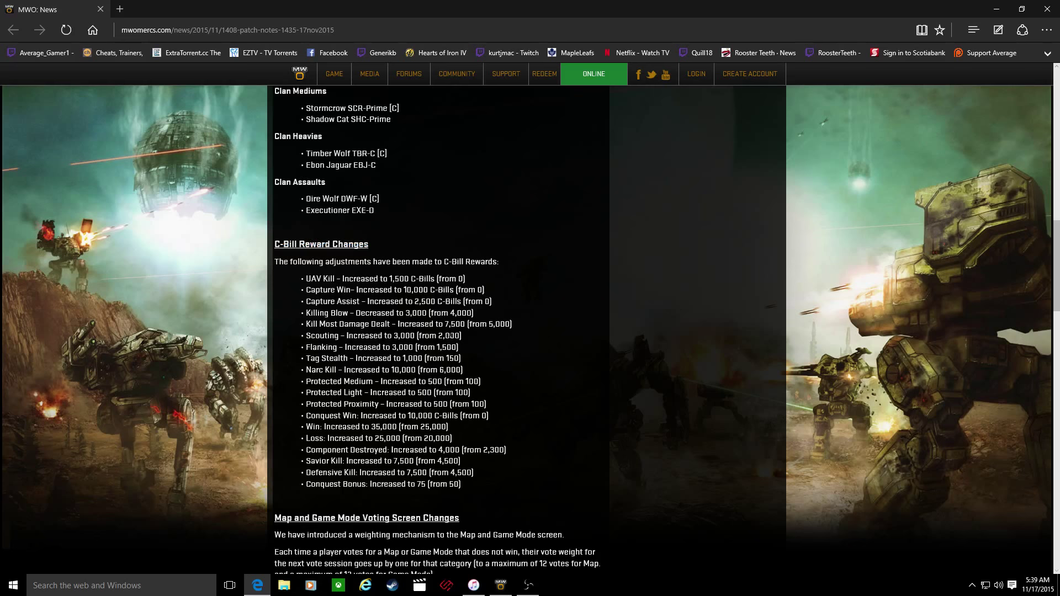
{"action": "left_click_drag", "start_coordinate": [362, 313], "coordinate": [392, 313]}
{"action": "left_click", "coordinate": [420, 278]}
{"action": "left_click_drag", "start_coordinate": [306, 278], "coordinate": [380, 278]}
{"action": "left_click_drag", "start_coordinate": [456, 279], "coordinate": [465, 279]}
{"action": "left_click_drag", "start_coordinate": [395, 278], "coordinate": [458, 279]}
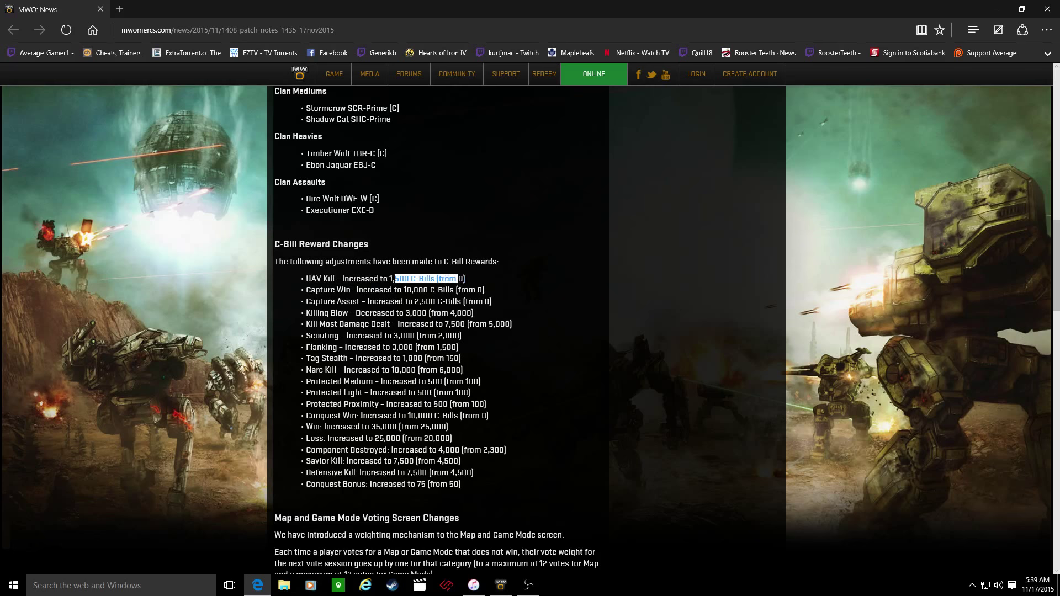
{"action": "left_click_drag", "start_coordinate": [307, 290], "coordinate": [485, 290]}
{"action": "left_click", "coordinate": [499, 288]}
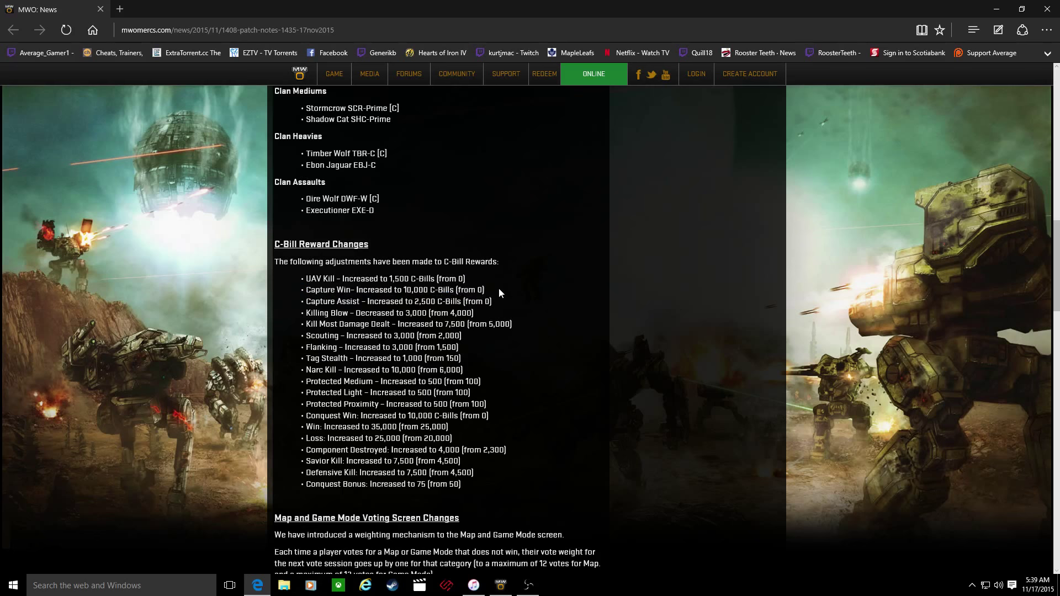
Step: Highlight the Capture Assist, Killing Blow, Most Damage Dealt, Scouting, Flanking and Narc Kill lines
{"action": "left_click_drag", "start_coordinate": [492, 302], "coordinate": [308, 302]}
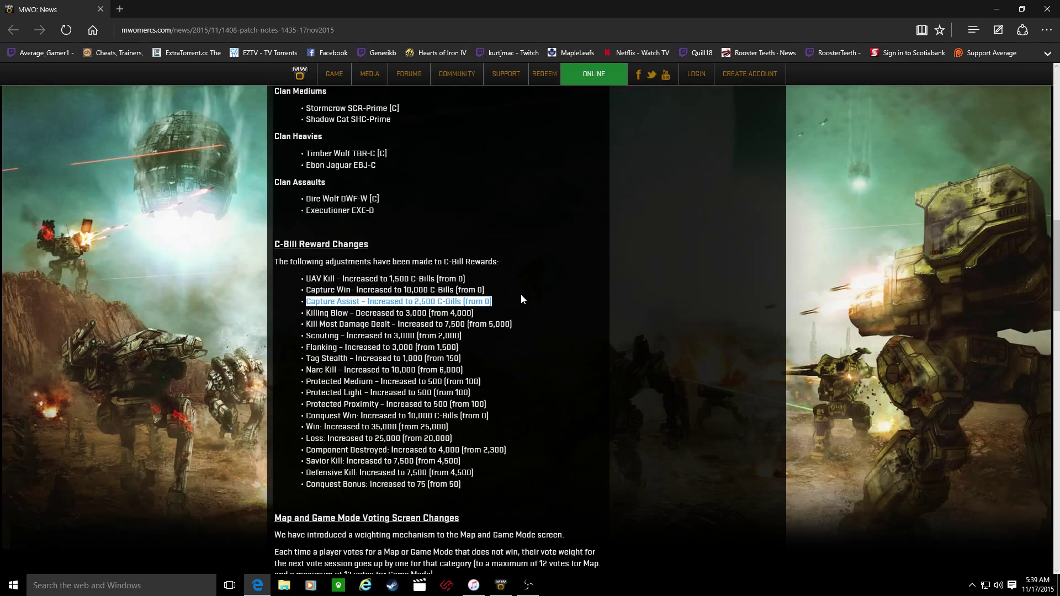
{"action": "left_click_drag", "start_coordinate": [474, 314], "coordinate": [307, 314]}
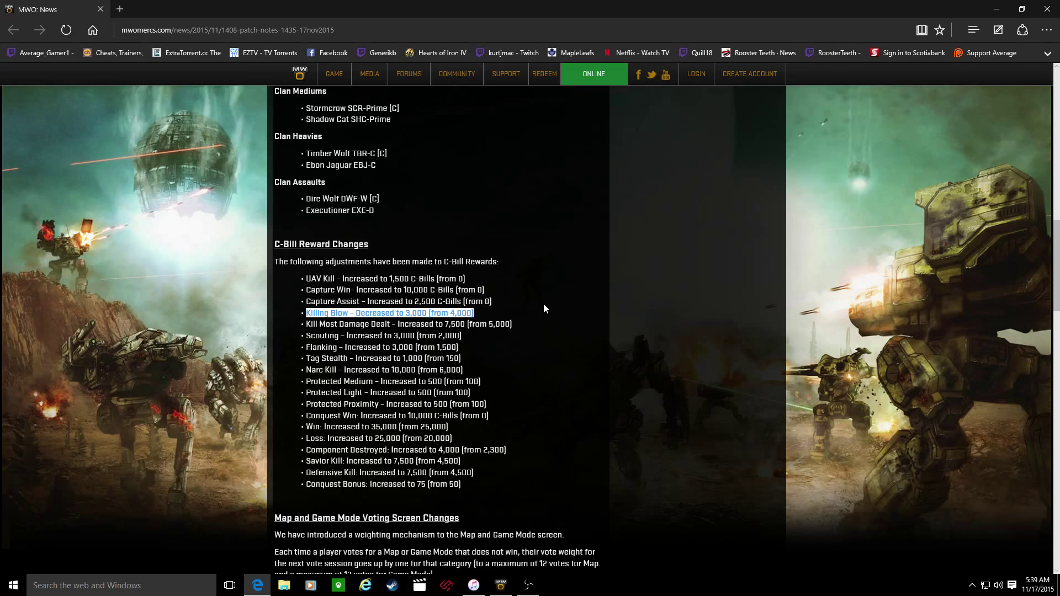
{"action": "left_click_drag", "start_coordinate": [511, 325], "coordinate": [320, 324]}
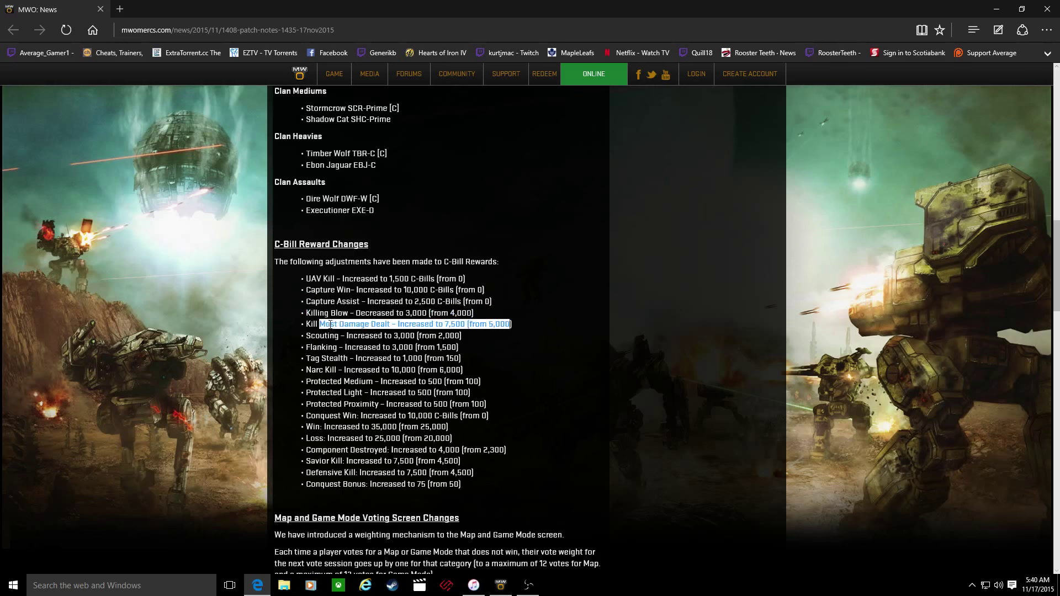
{"action": "left_click", "coordinate": [532, 331]}
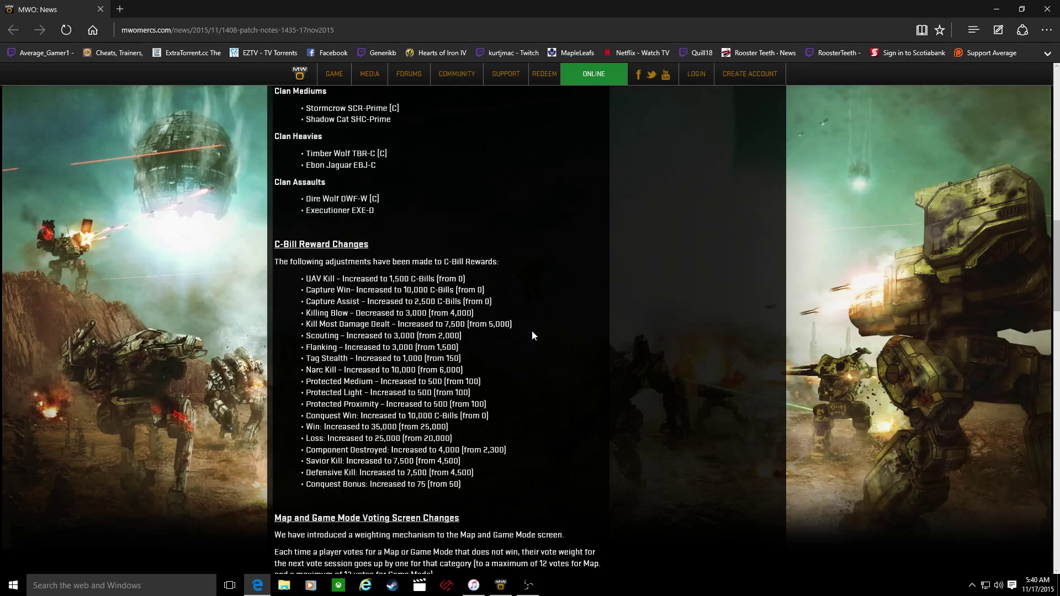
{"action": "left_click_drag", "start_coordinate": [436, 336], "coordinate": [385, 335]}
{"action": "left_click_drag", "start_coordinate": [458, 347], "coordinate": [306, 347]}
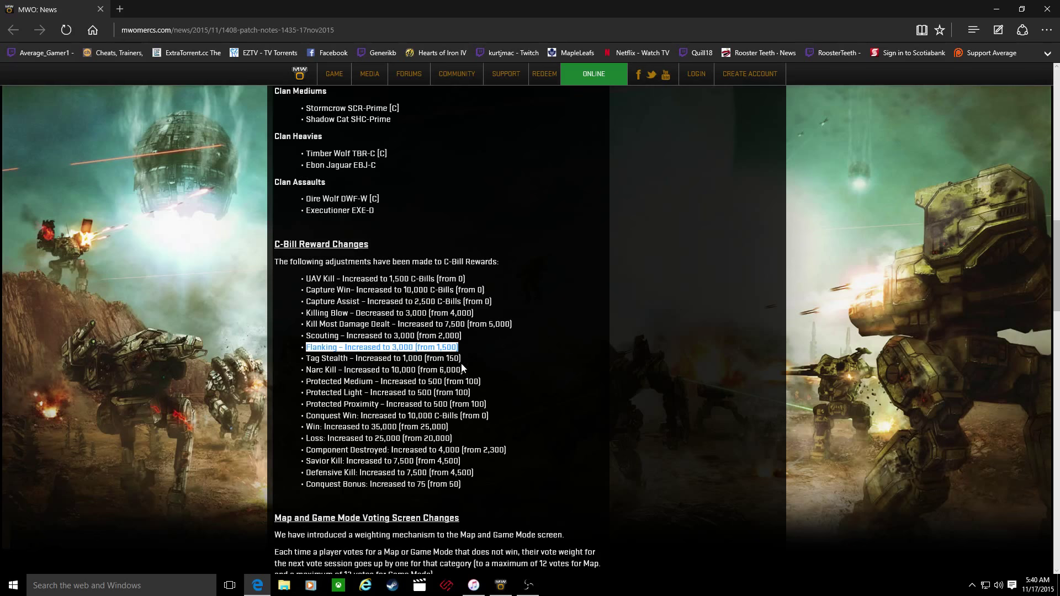
{"action": "left_click_drag", "start_coordinate": [461, 359], "coordinate": [380, 369]}
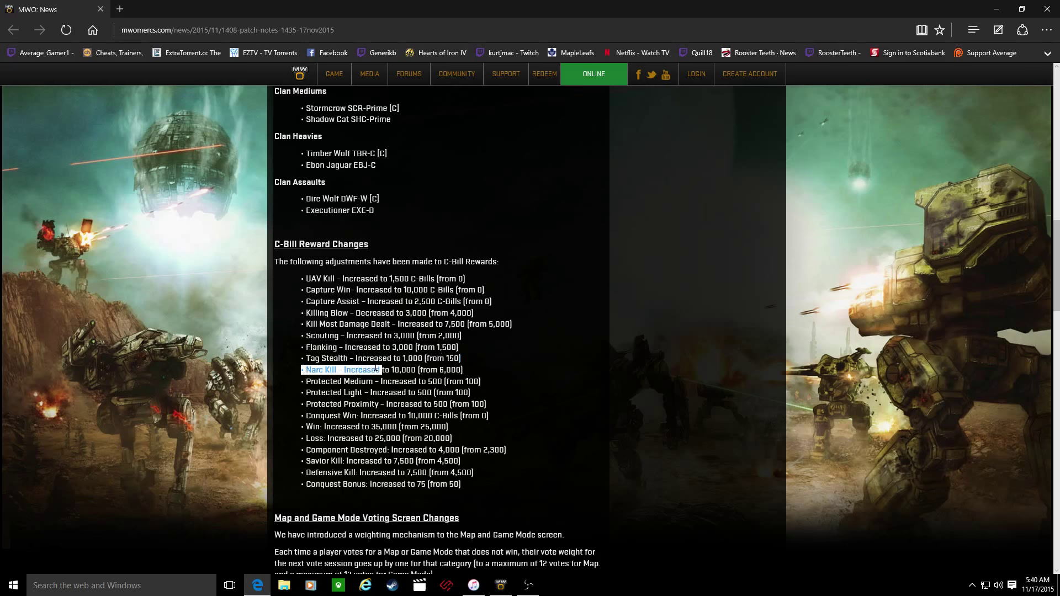
{"action": "left_click_drag", "start_coordinate": [463, 370], "coordinate": [344, 370]}
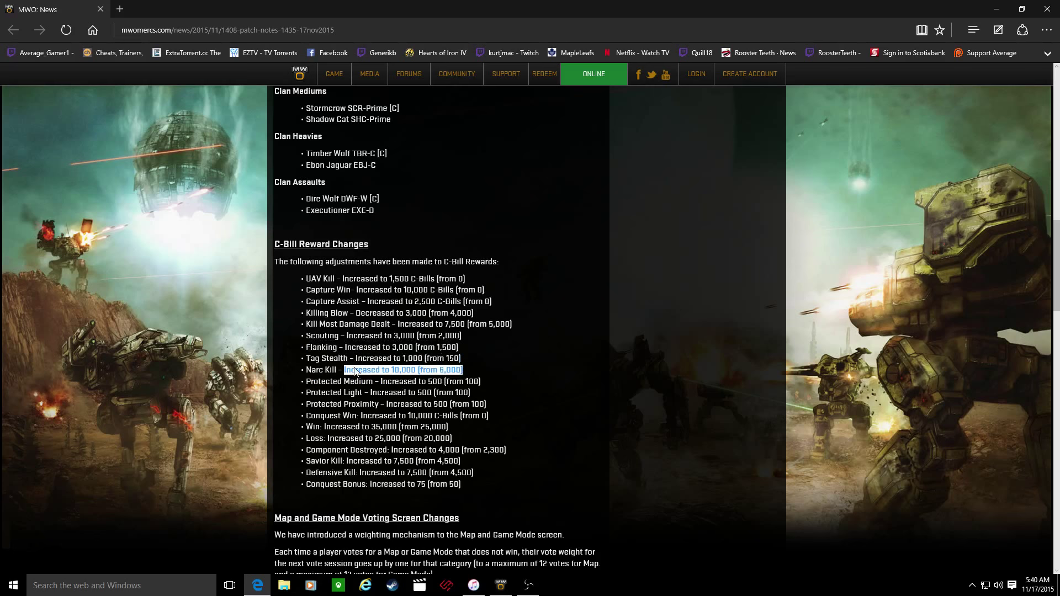
{"action": "left_click", "coordinate": [506, 359]}
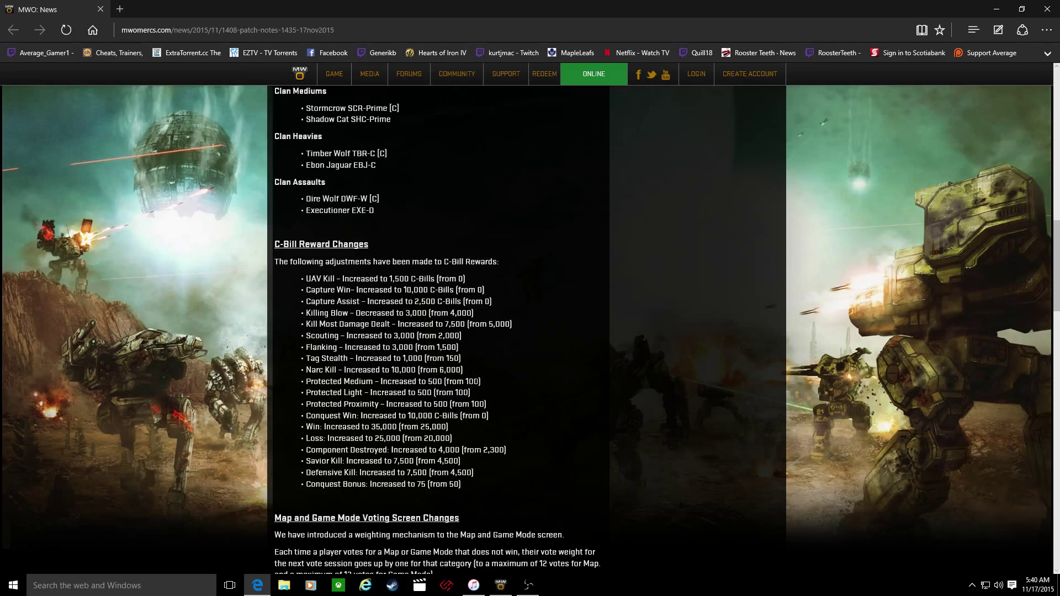
{"action": "left_click_drag", "start_coordinate": [480, 382], "coordinate": [441, 381]}
{"action": "left_click_drag", "start_coordinate": [471, 393], "coordinate": [369, 393]}
{"action": "left_click", "coordinate": [388, 405]}
{"action": "left_click_drag", "start_coordinate": [486, 404], "coordinate": [343, 404]}
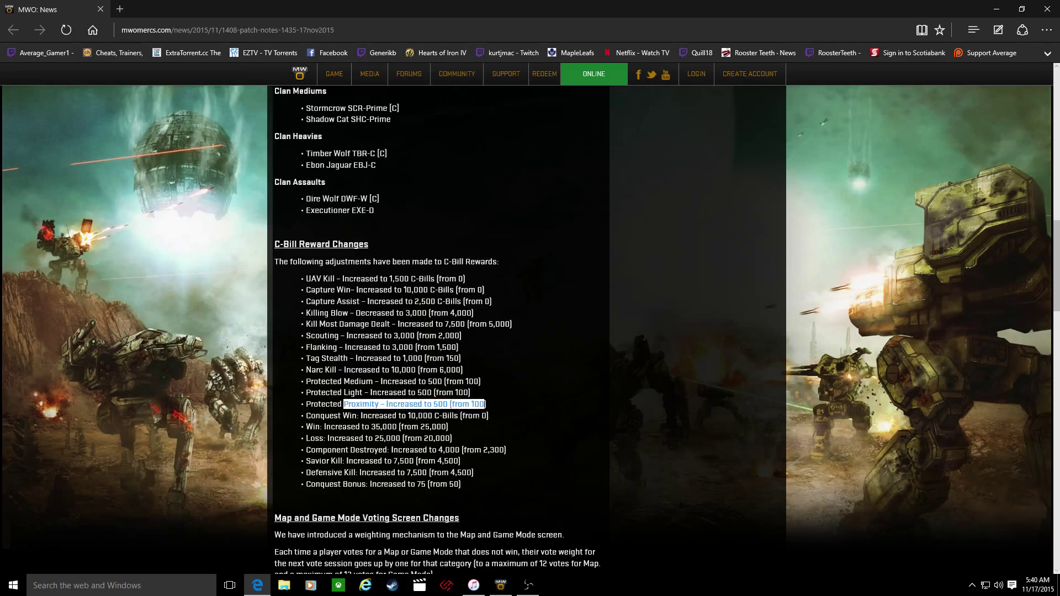
{"action": "left_click_drag", "start_coordinate": [489, 415], "coordinate": [361, 415]}
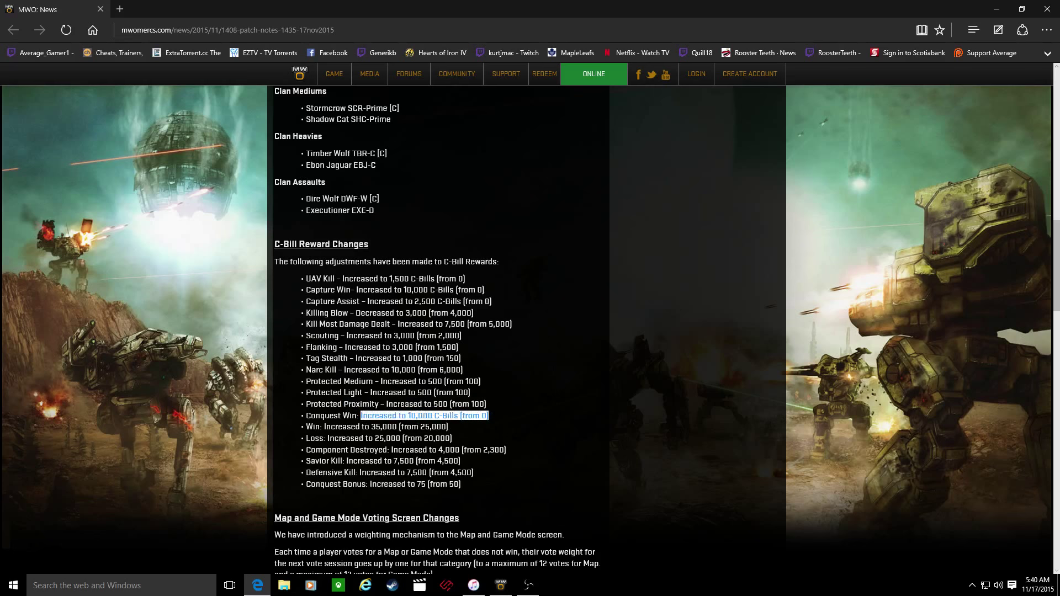
{"action": "left_click_drag", "start_coordinate": [448, 427], "coordinate": [363, 427]}
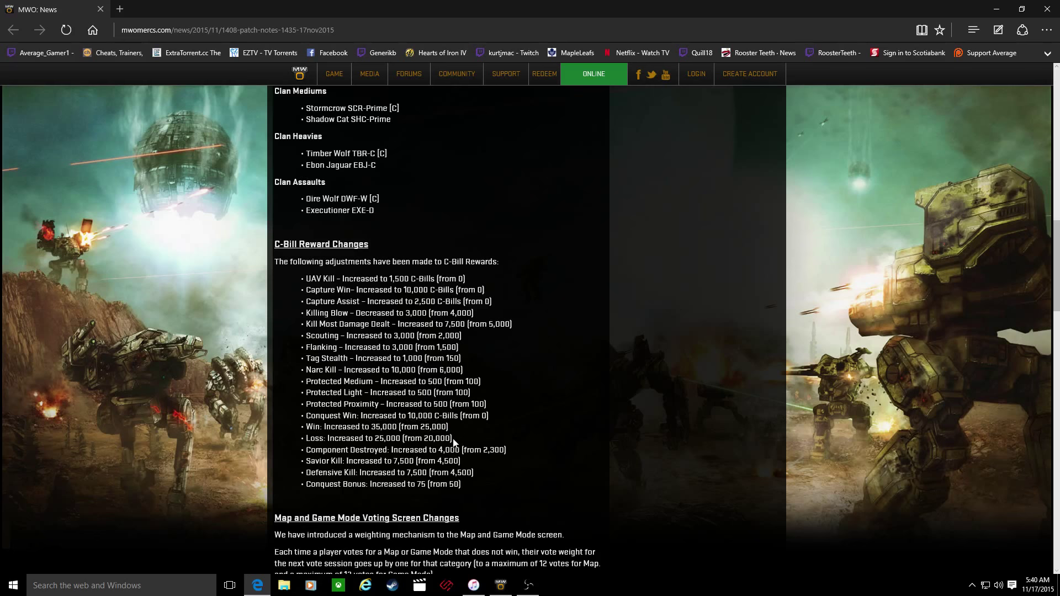
{"action": "left_click_drag", "start_coordinate": [452, 438], "coordinate": [327, 438]}
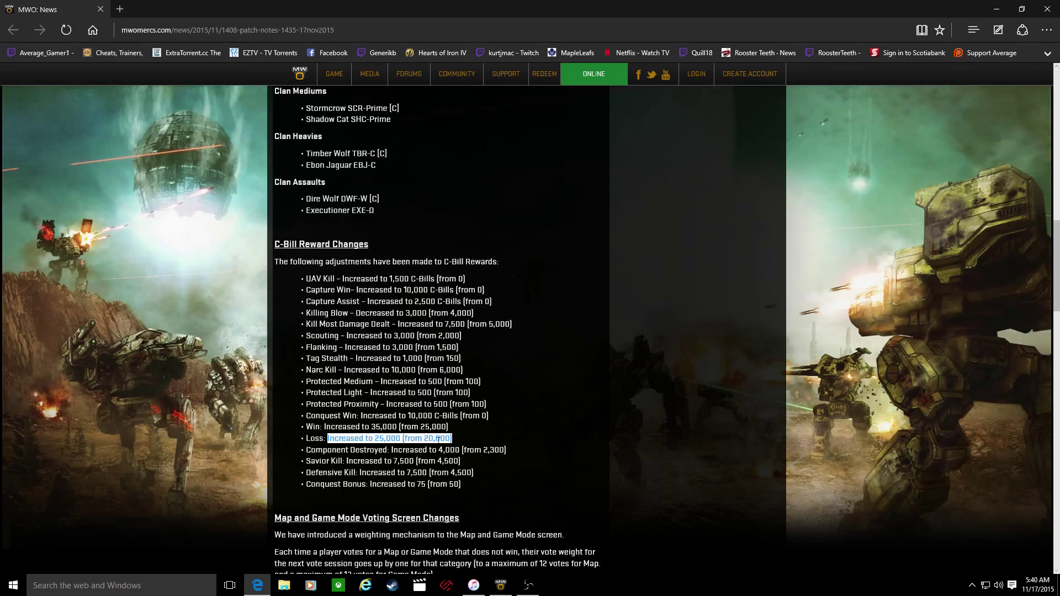
{"action": "left_click_drag", "start_coordinate": [452, 439], "coordinate": [436, 439]}
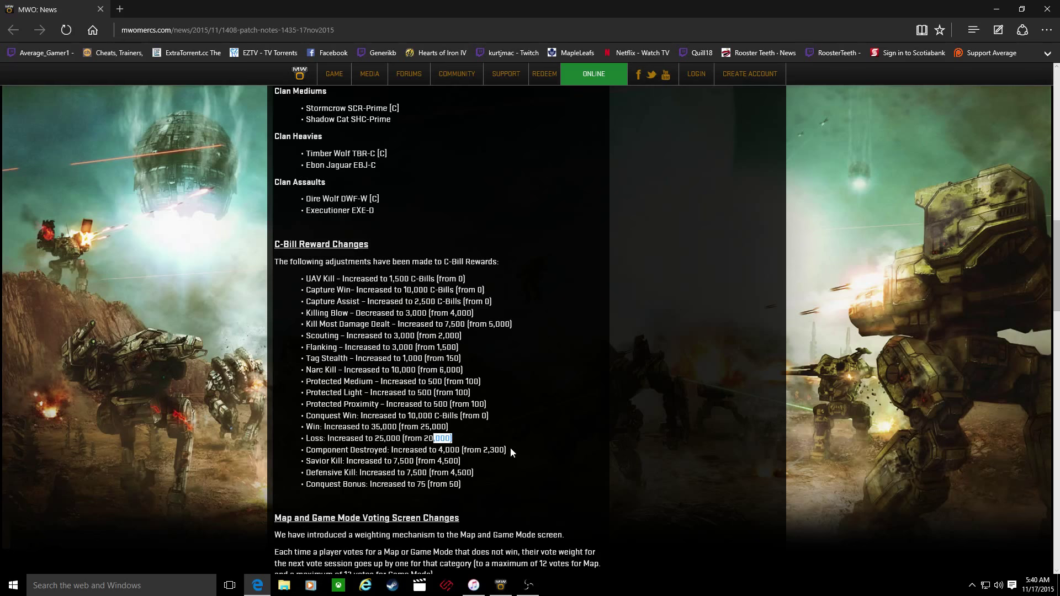
{"action": "left_click_drag", "start_coordinate": [509, 450], "coordinate": [391, 450]}
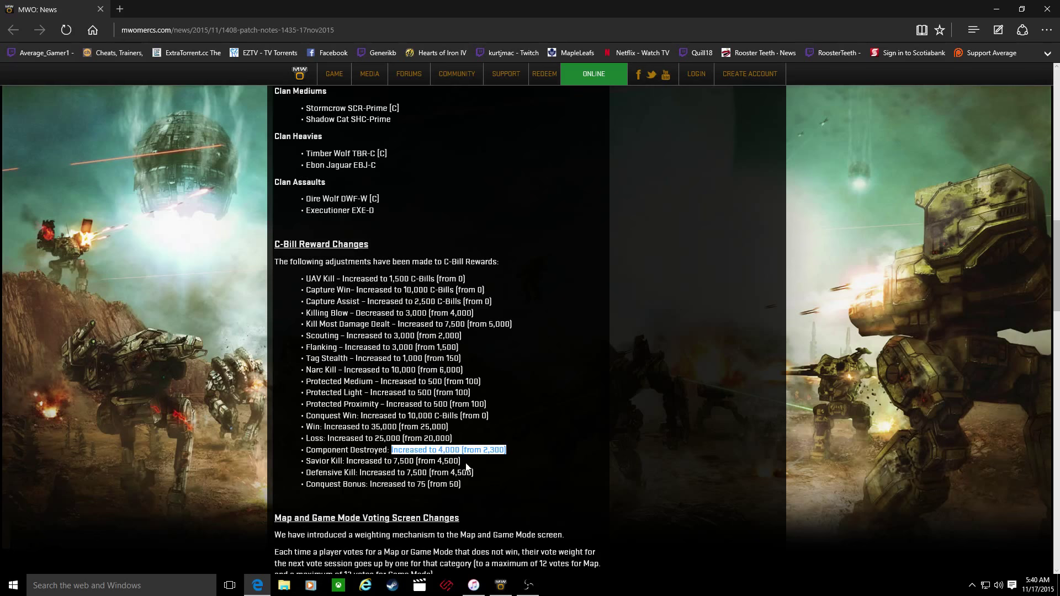
{"action": "left_click_drag", "start_coordinate": [461, 462], "coordinate": [332, 462]}
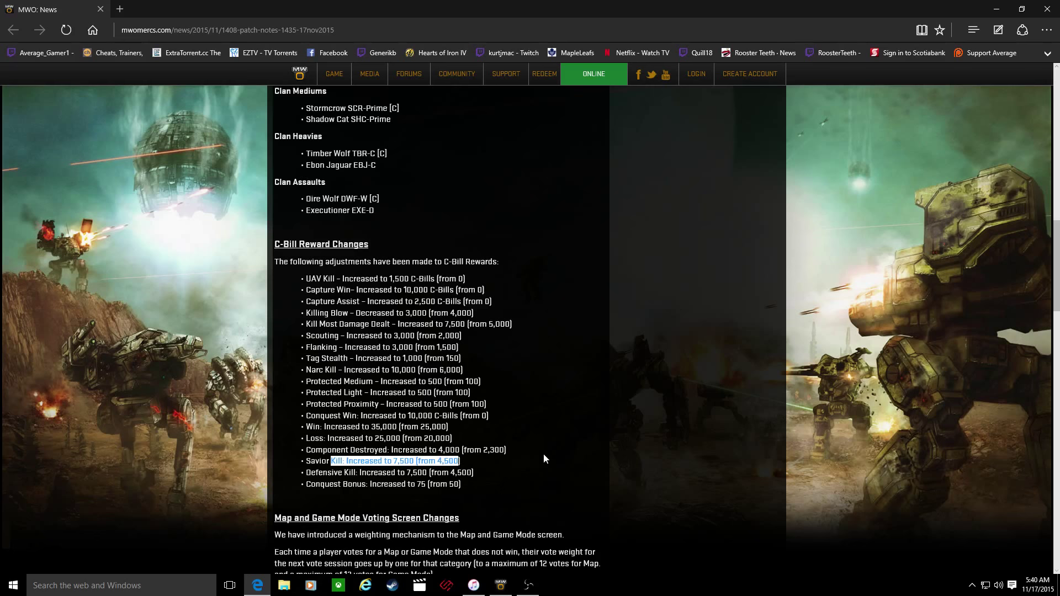
{"action": "left_click_drag", "start_coordinate": [474, 474], "coordinate": [306, 474]}
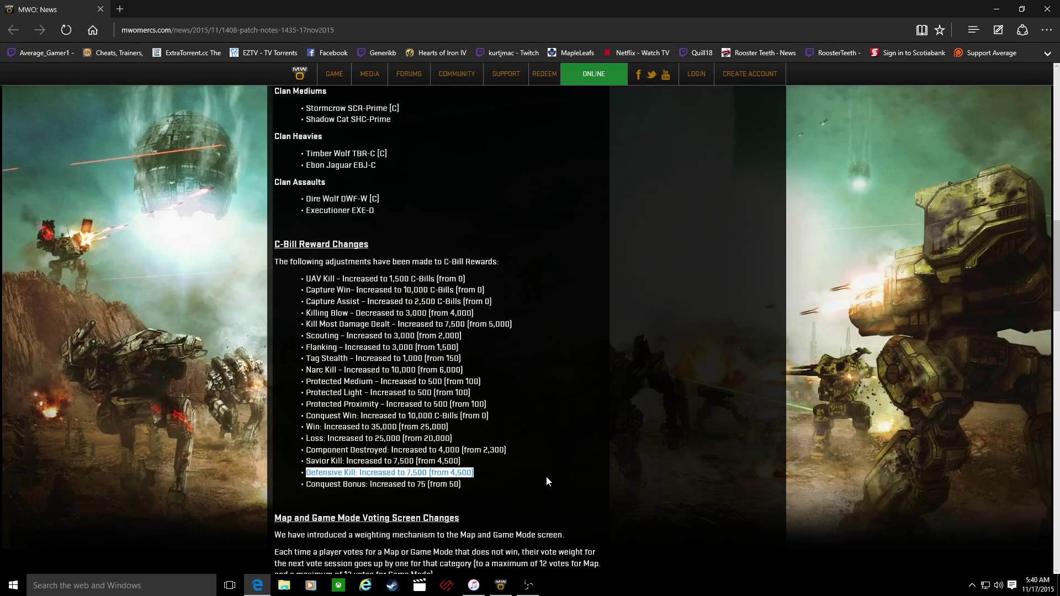
{"action": "left_click_drag", "start_coordinate": [461, 484], "coordinate": [306, 483]}
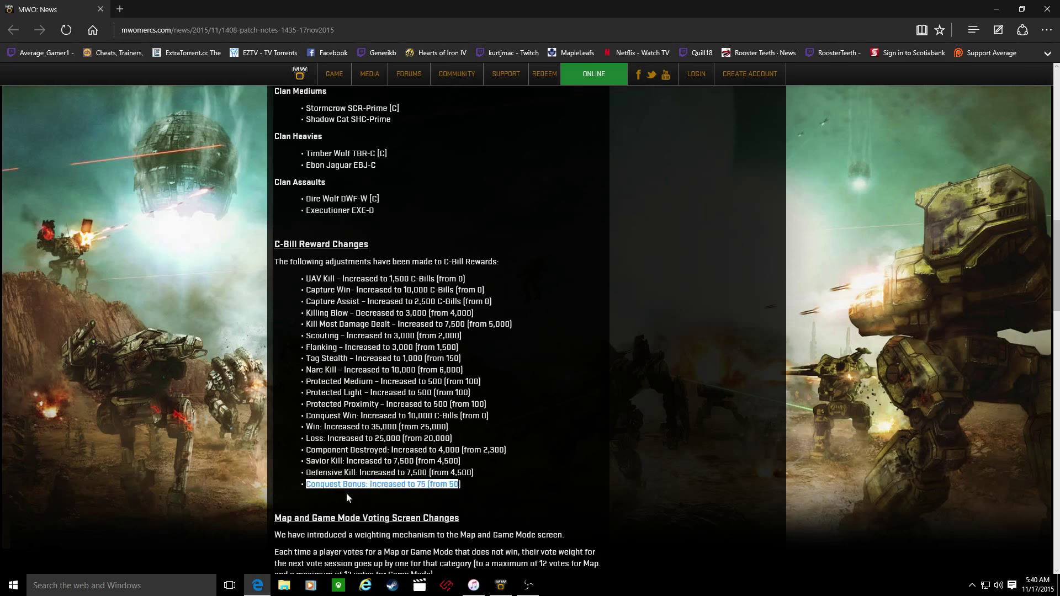
{"action": "left_click", "coordinate": [530, 481]}
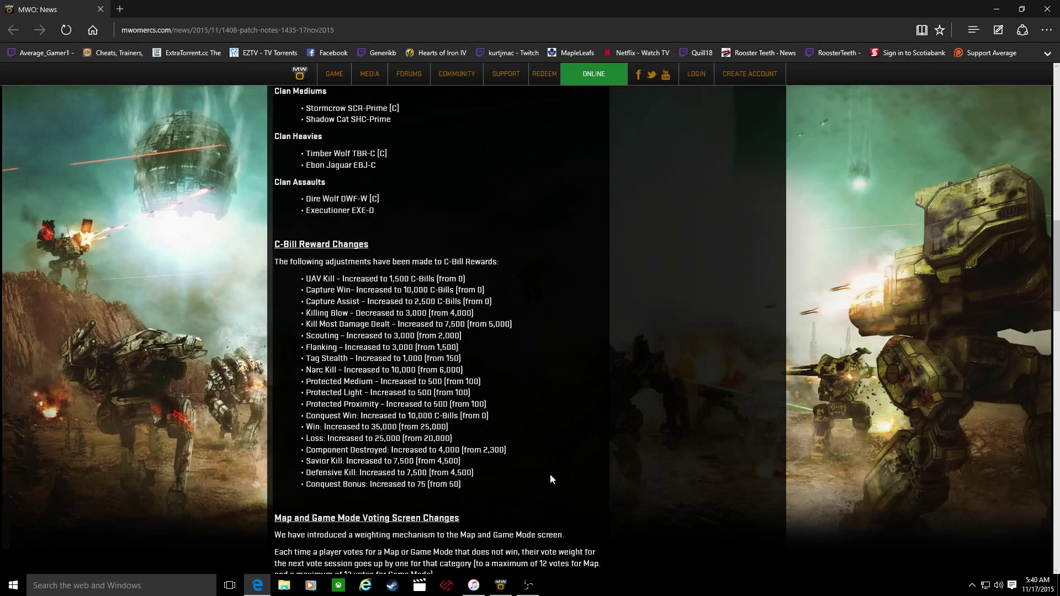
{"action": "scroll", "coordinate": [550, 474], "scroll_direction": "down", "scroll_amount": 4}
{"action": "scroll", "coordinate": [531, 373], "scroll_direction": "down", "scroll_amount": 2}
{"action": "left_click_drag", "start_coordinate": [531, 513], "coordinate": [495, 379]}
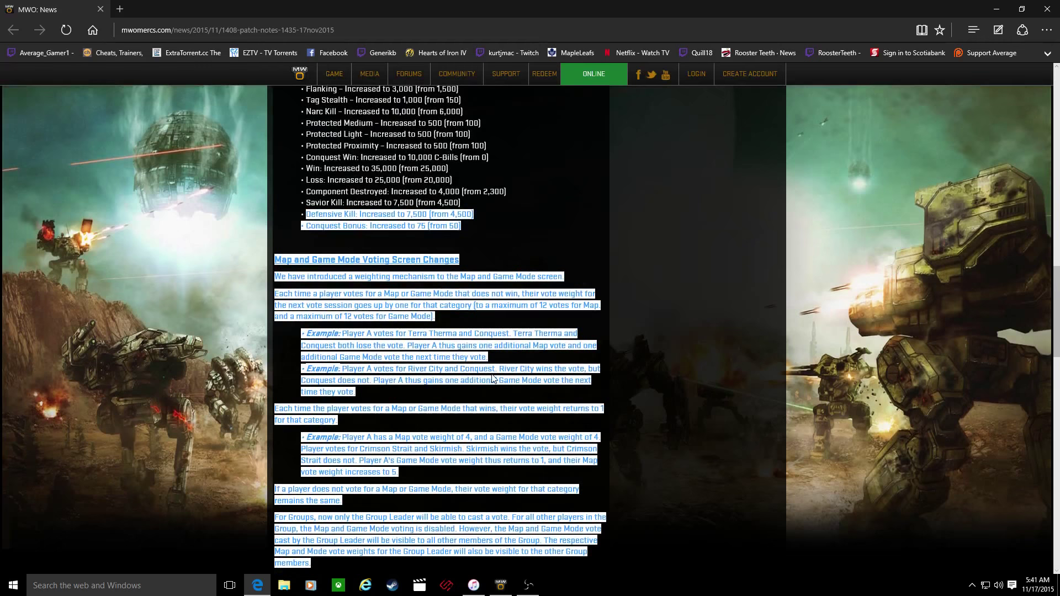
Step: Deselect the large highlighted block in the voting screen changes section
{"action": "left_click", "coordinate": [533, 366]}
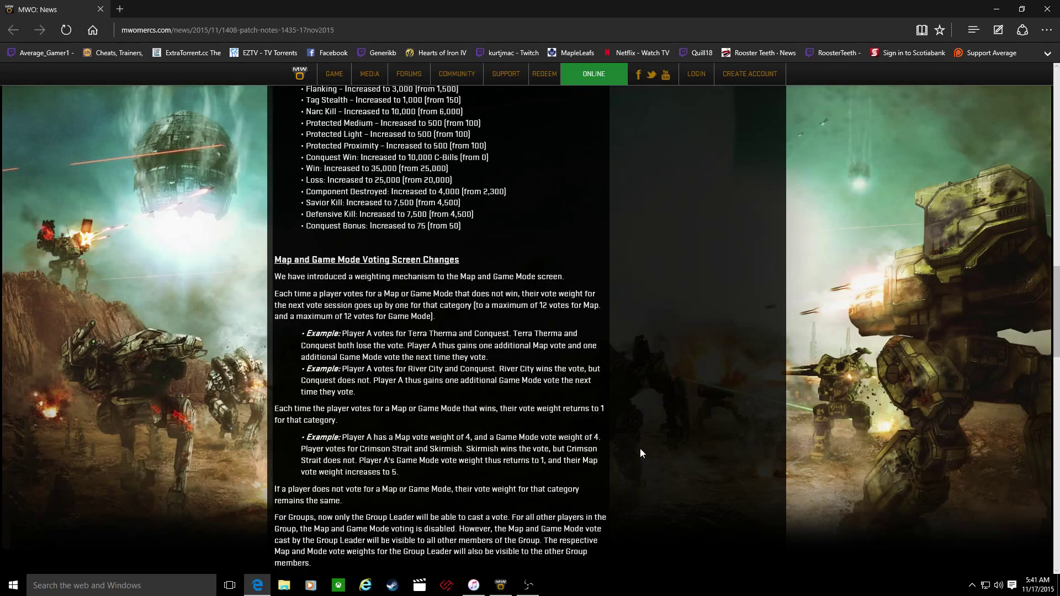
{"action": "scroll", "coordinate": [615, 462], "scroll_direction": "down", "scroll_amount": 3}
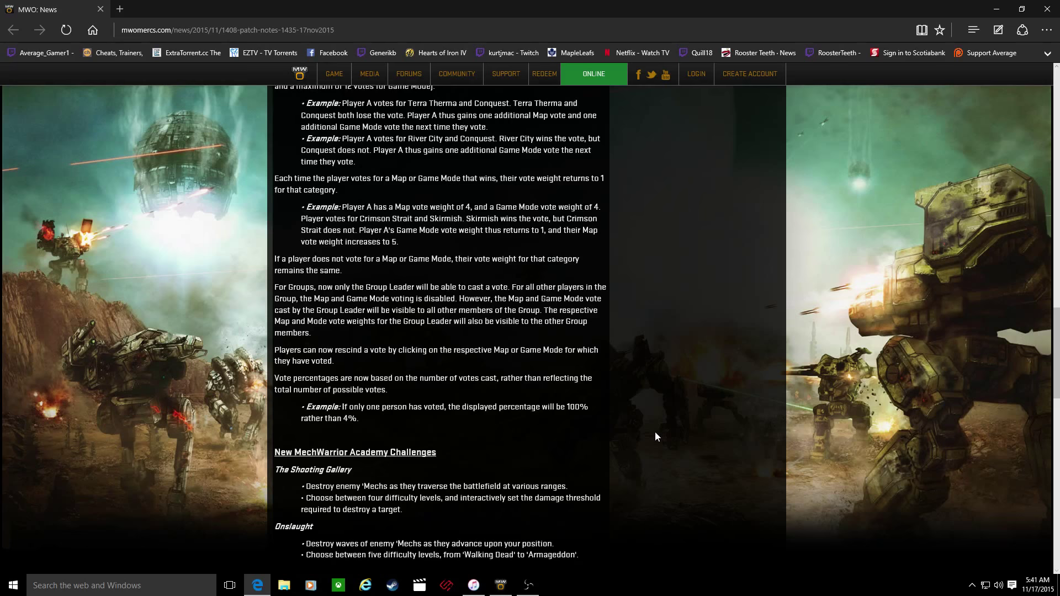
{"action": "scroll", "coordinate": [645, 402], "scroll_direction": "down", "scroll_amount": 3}
{"action": "scroll", "coordinate": [646, 402], "scroll_direction": "down", "scroll_amount": 2}
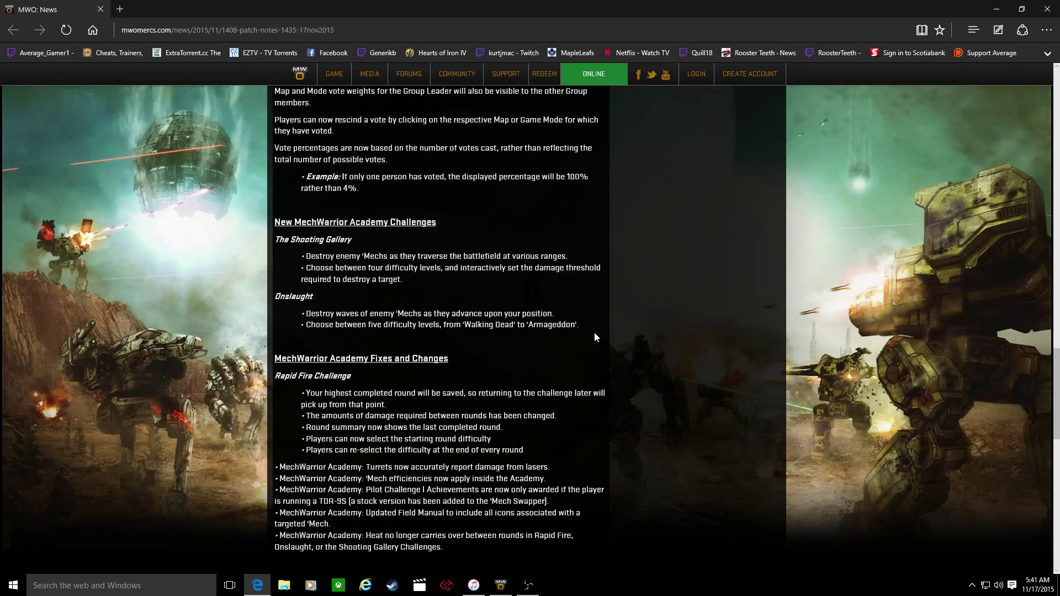
Step: Highlight both challenge descriptions, then the Shooting Gallery bullets and damage threshold
{"action": "left_click_drag", "start_coordinate": [580, 326], "coordinate": [275, 239]}
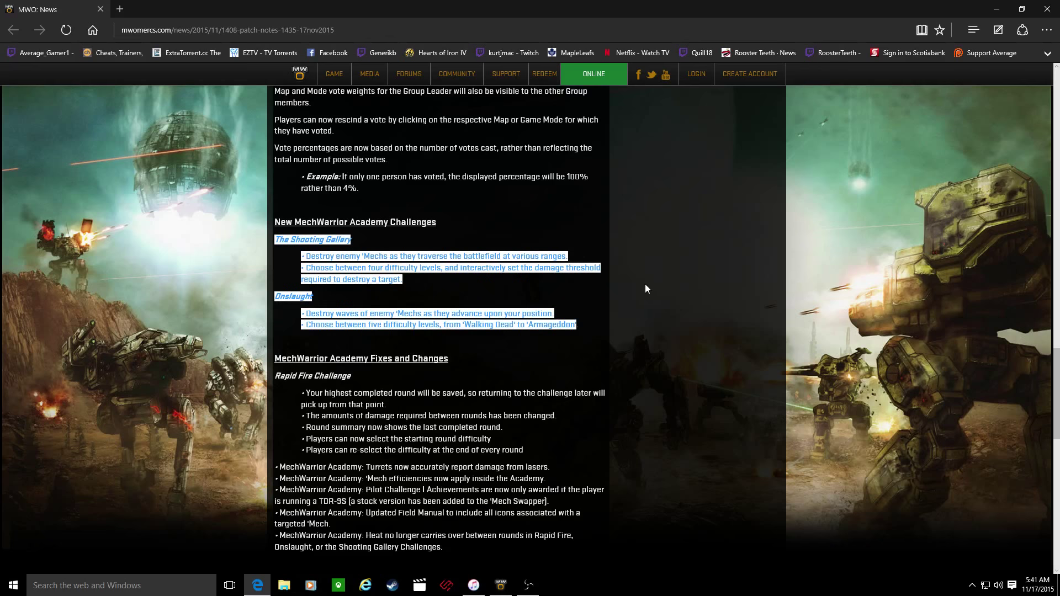
{"action": "left_click", "coordinate": [528, 281]}
{"action": "mouse_move", "coordinate": [275, 239]}
{"action": "left_mouse_down"}
{"action": "mouse_move", "coordinate": [351, 239]}
{"action": "mouse_move", "coordinate": [461, 268]}
{"action": "left_mouse_up"}
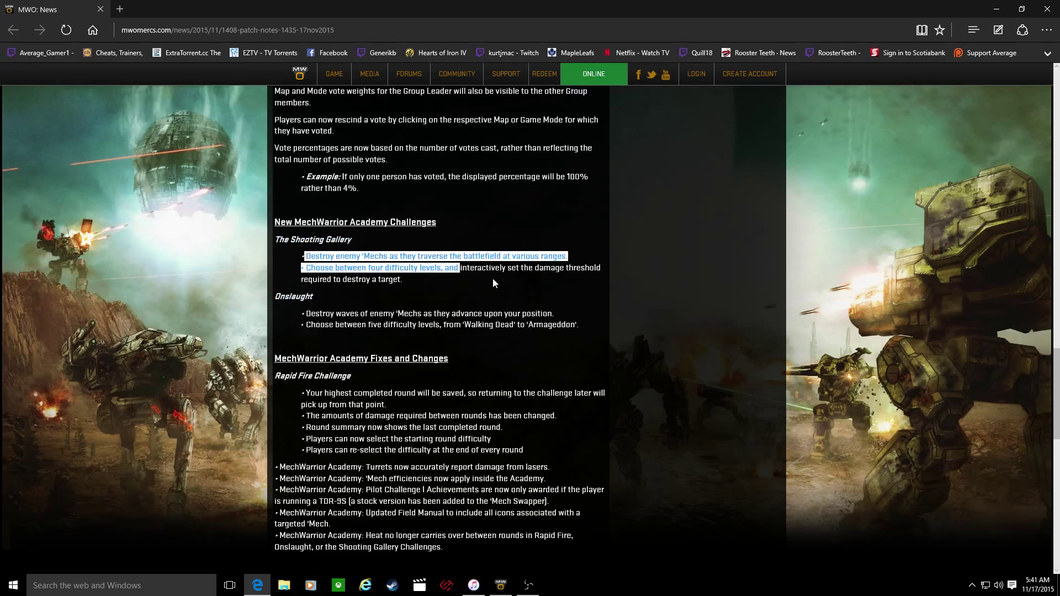
{"action": "left_click_drag", "start_coordinate": [406, 279], "coordinate": [336, 270]}
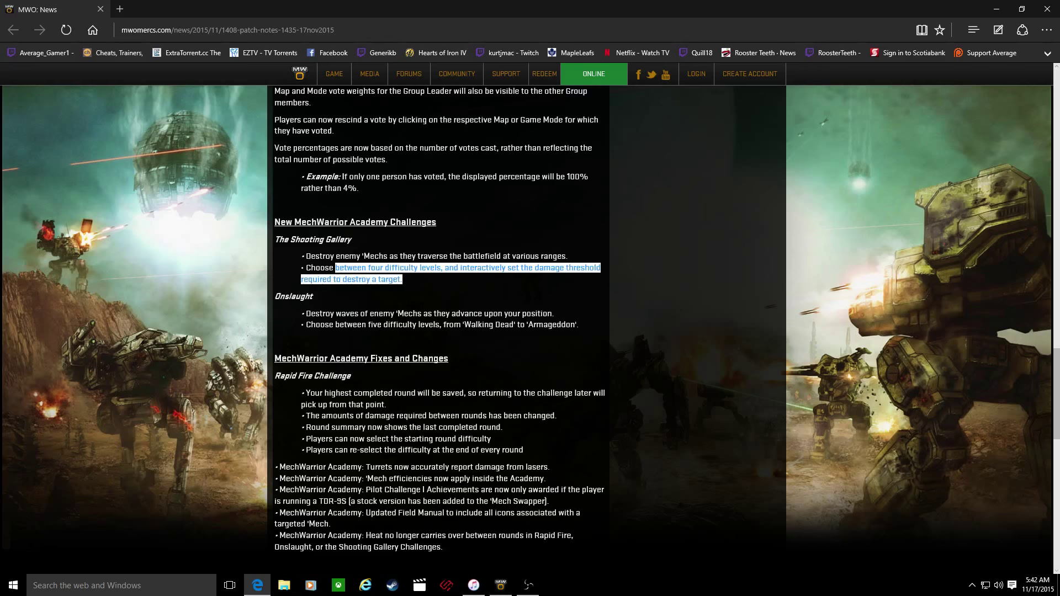
{"action": "left_click", "coordinate": [294, 297]}
Step: Highlight the Onslaught bullet lines and its Armageddon difficulty level
{"action": "left_click_drag", "start_coordinate": [306, 314], "coordinate": [577, 325]}
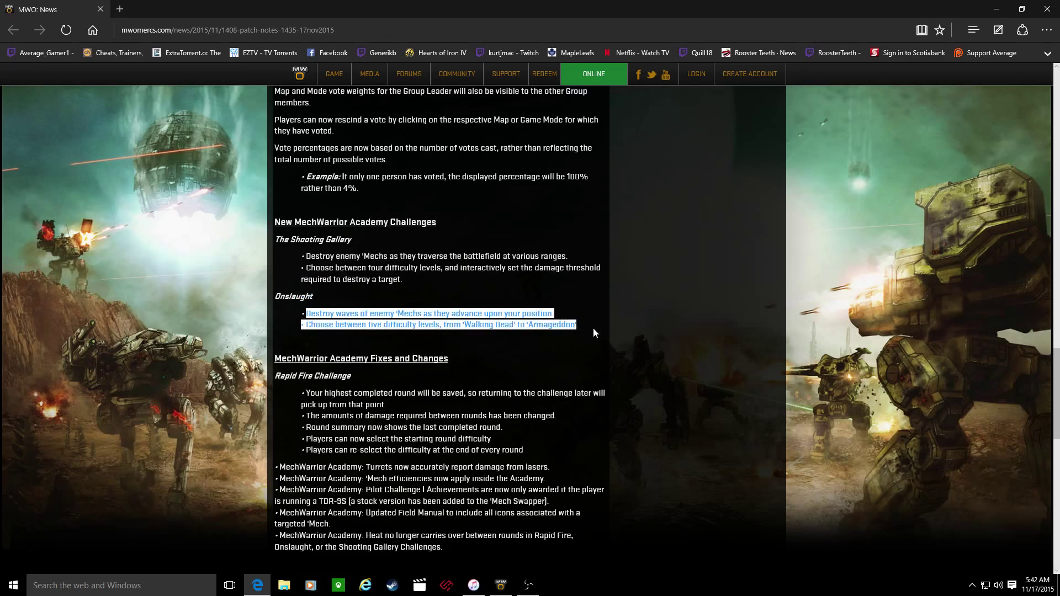
{"action": "left_click", "coordinate": [593, 327]}
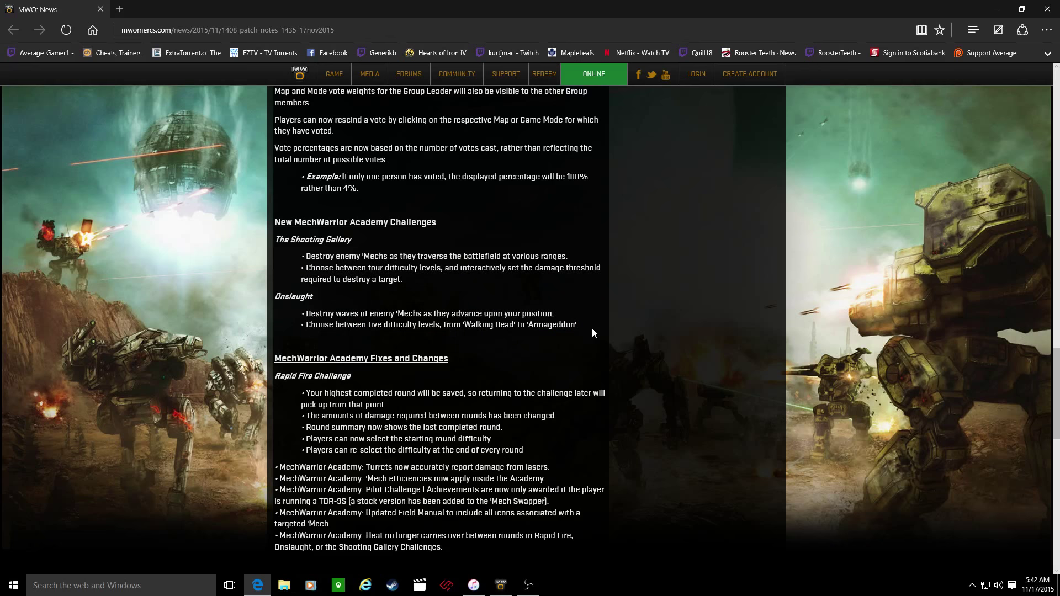
{"action": "left_click_drag", "start_coordinate": [463, 325], "coordinate": [575, 325]}
{"action": "left_click", "coordinate": [578, 319]}
{"action": "scroll", "coordinate": [574, 336], "scroll_direction": "down", "scroll_amount": 2}
Step: Highlight the MechWarrior Academy Fixes and Changes section, then deselect it
{"action": "left_click_drag", "start_coordinate": [381, 429], "coordinate": [275, 204]}
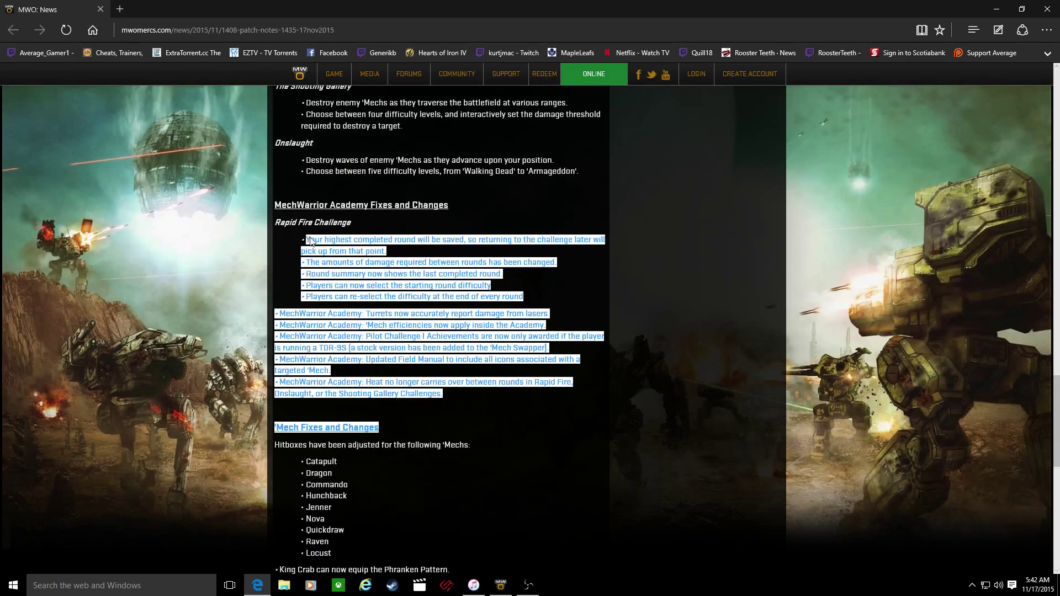
{"action": "left_click", "coordinate": [579, 269]}
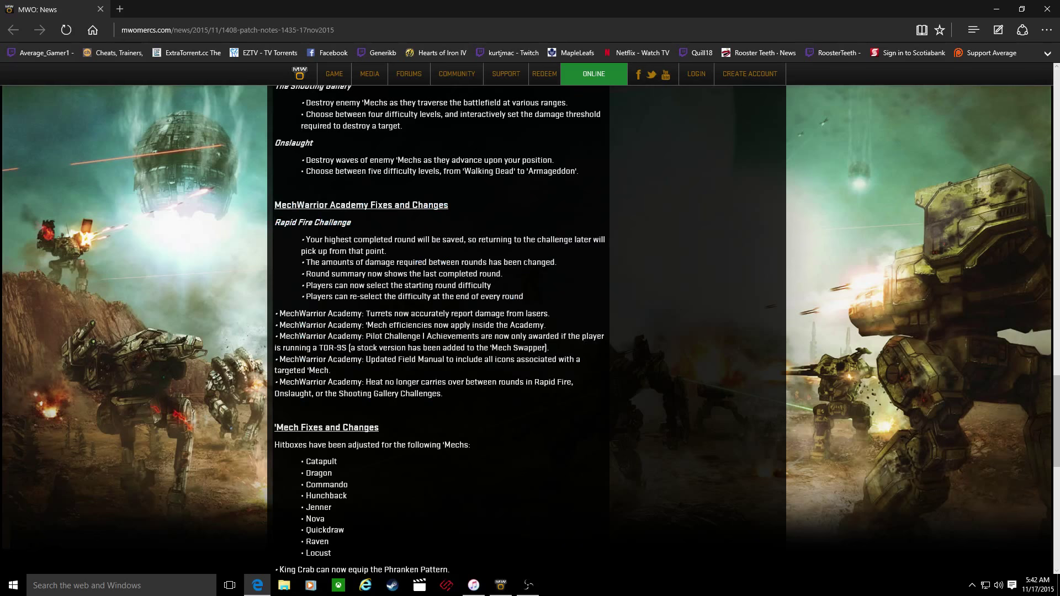
{"action": "left_click_drag", "start_coordinate": [383, 251], "coordinate": [336, 246]}
{"action": "left_click", "coordinate": [460, 247]}
Step: Highlight the Academy fix bullets, the TDR-9S 'Mech name and the heat carry-over note
{"action": "left_click_drag", "start_coordinate": [452, 401], "coordinate": [278, 313]}
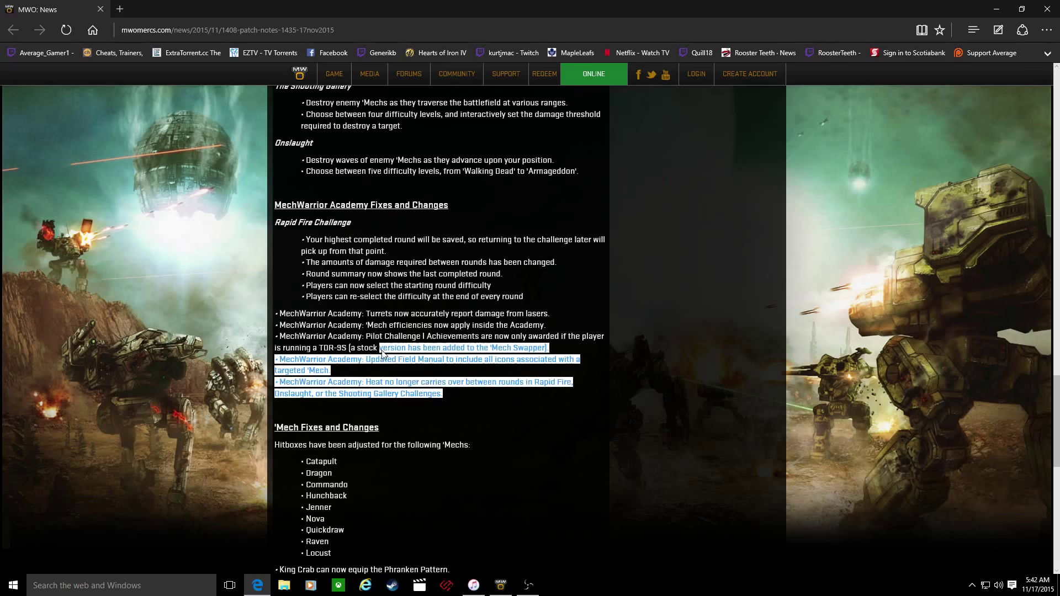
{"action": "left_click", "coordinate": [479, 401]}
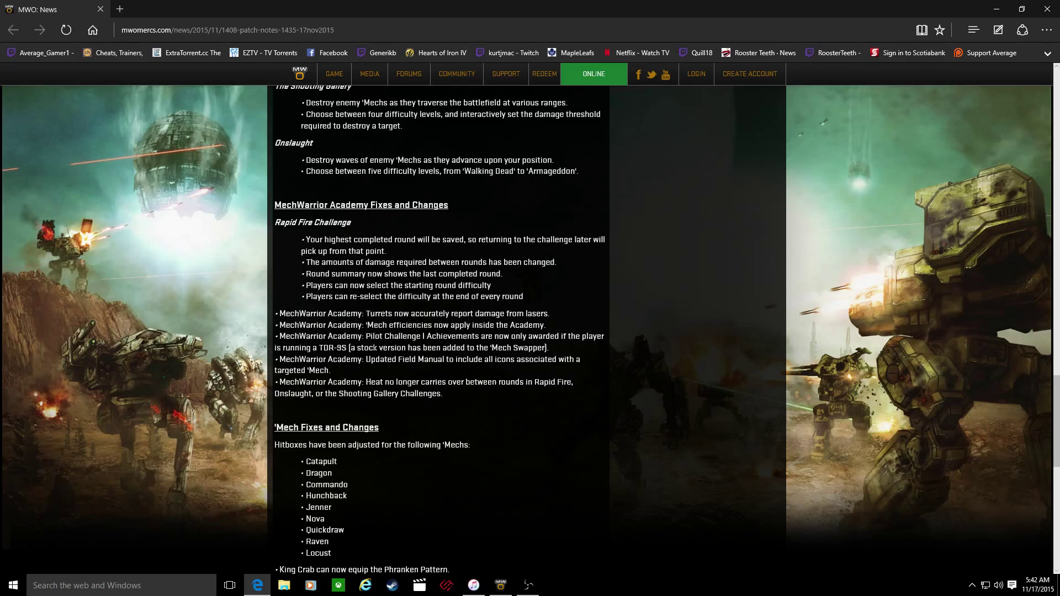
{"action": "double_click", "coordinate": [332, 349]}
{"action": "scroll", "coordinate": [473, 315], "scroll_direction": "down", "scroll_amount": 2}
{"action": "scroll", "coordinate": [473, 314], "scroll_direction": "down", "scroll_amount": 2}
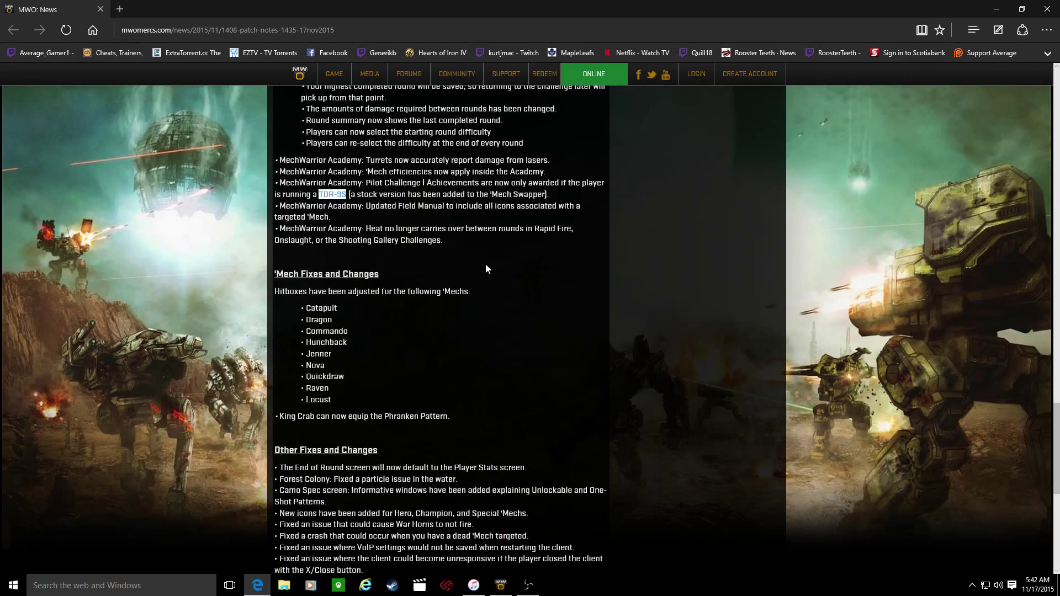
{"action": "left_click_drag", "start_coordinate": [441, 240], "coordinate": [280, 229]}
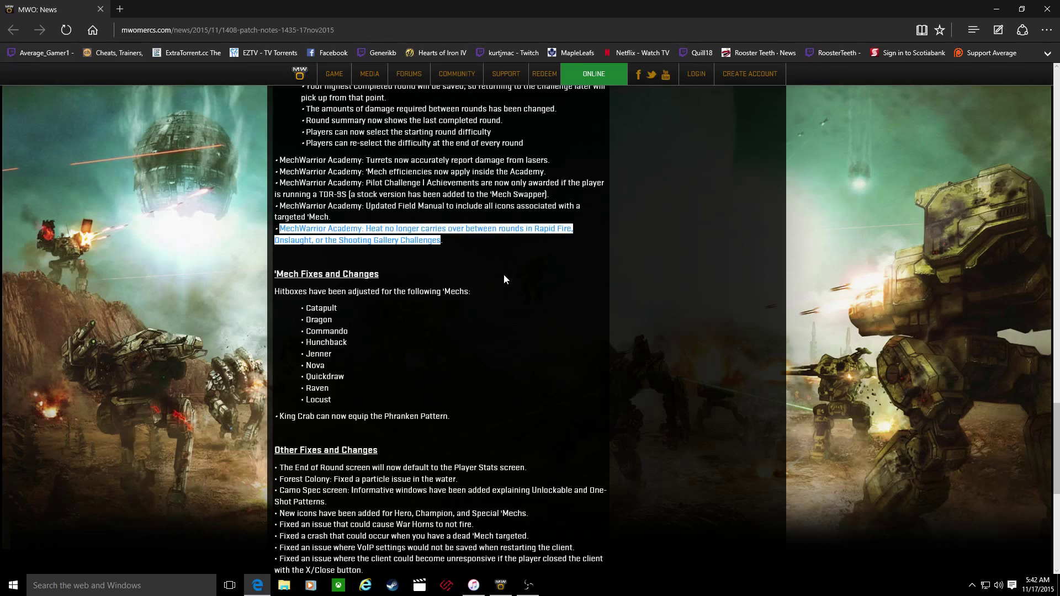
{"action": "scroll", "coordinate": [504, 279], "scroll_direction": "down", "scroll_amount": 2}
{"action": "mouse_move", "coordinate": [345, 246]}
{"action": "left_mouse_down"}
{"action": "mouse_move", "coordinate": [315, 197]}
{"action": "mouse_move", "coordinate": [316, 155]}
{"action": "left_mouse_up"}
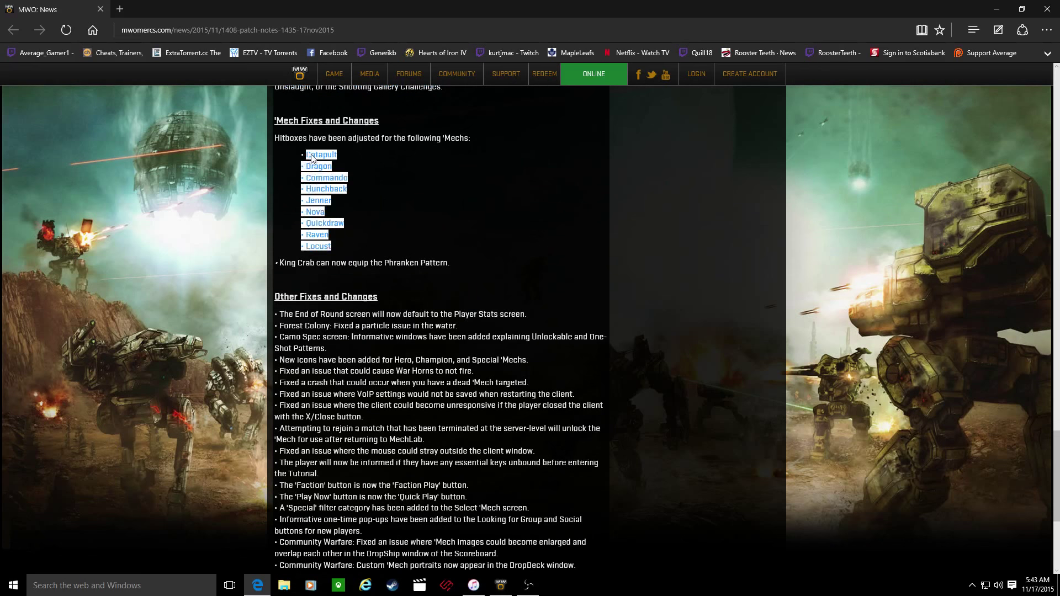
Step: Highlight the fixes list, then the End of Round, Forest Colony water and Camo Spec notes
{"action": "left_click", "coordinate": [489, 215]}
{"action": "scroll", "coordinate": [489, 216], "scroll_direction": "down", "scroll_amount": 2}
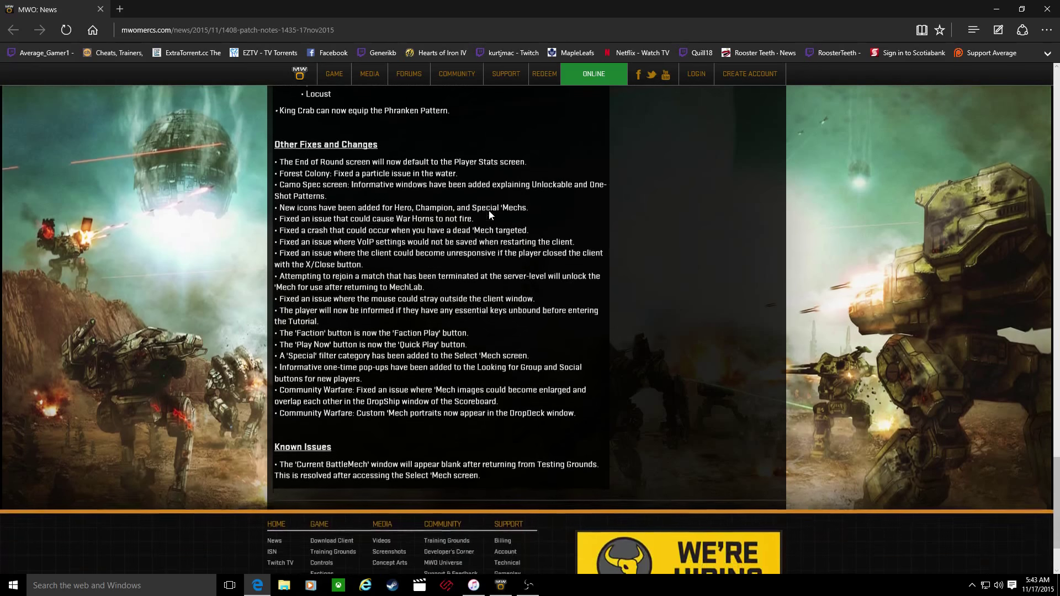
{"action": "left_click_drag", "start_coordinate": [574, 412], "coordinate": [295, 161]}
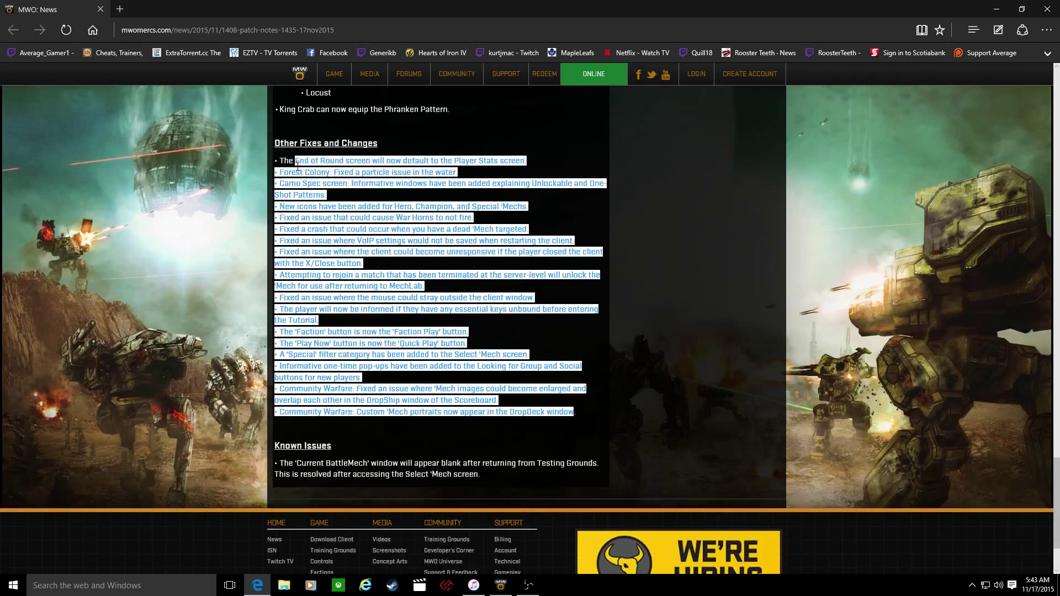
{"action": "left_click", "coordinate": [528, 184]}
{"action": "left_click_drag", "start_coordinate": [526, 161], "coordinate": [346, 160]}
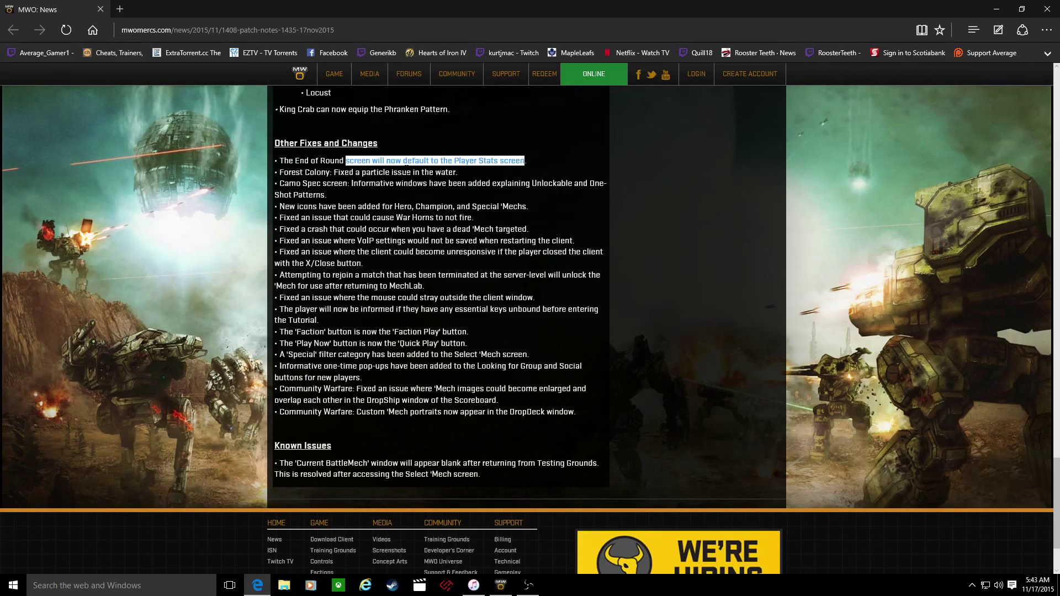
{"action": "left_click", "coordinate": [550, 164]}
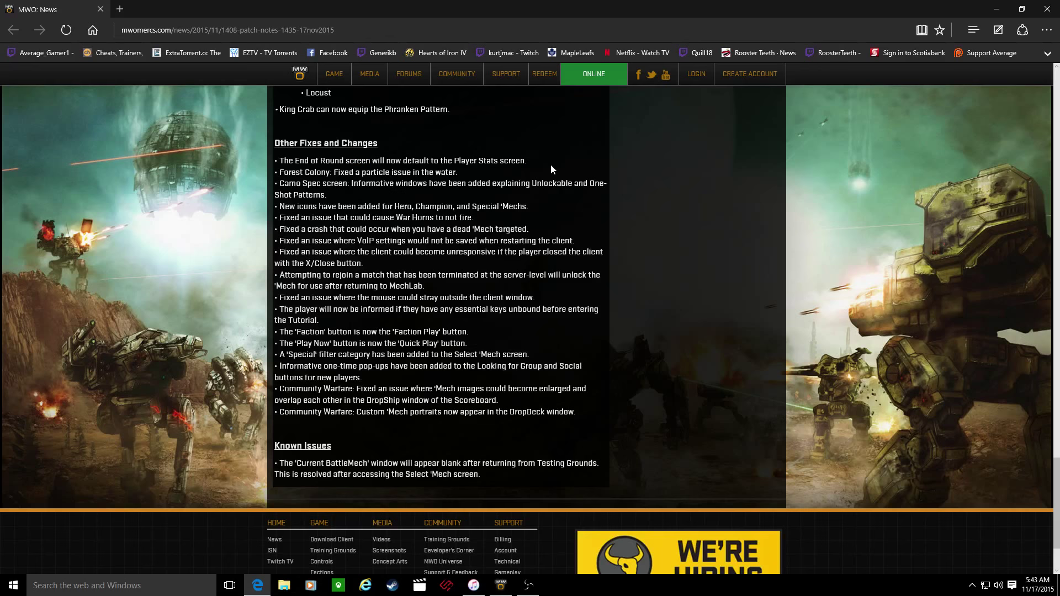
{"action": "left_click_drag", "start_coordinate": [459, 173], "coordinate": [335, 172]}
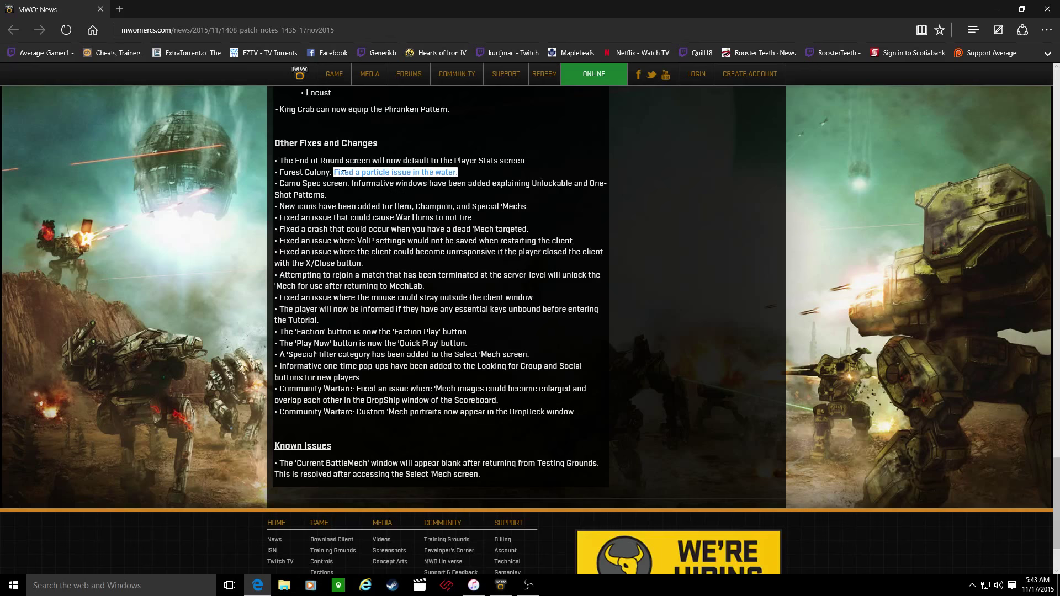
{"action": "left_click_drag", "start_coordinate": [608, 183], "coordinate": [350, 174]}
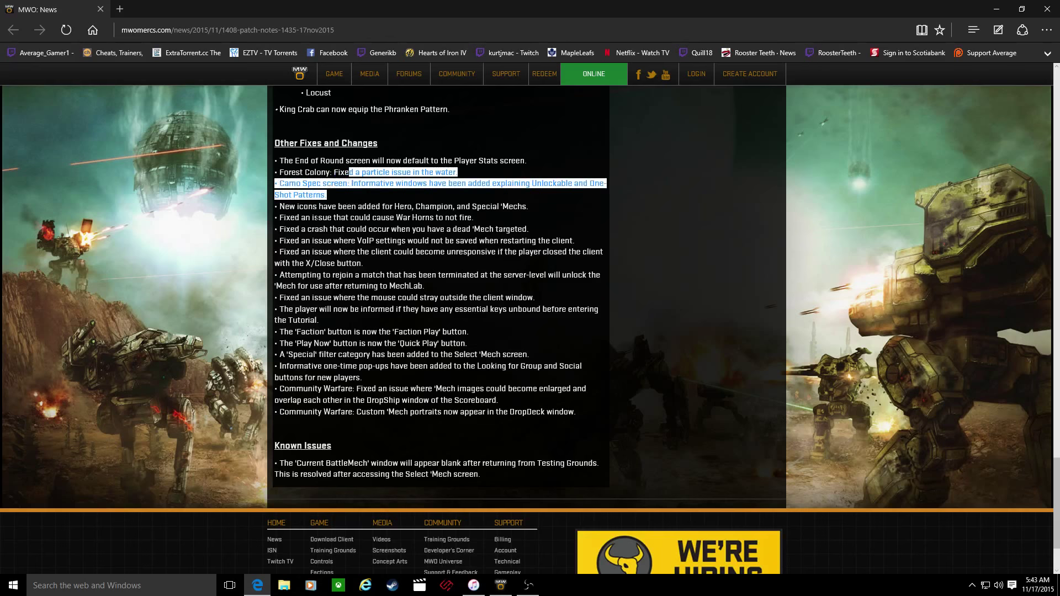
Step: Highlight the VoIP settings fix and the unresponsive client fix
{"action": "left_click_drag", "start_coordinate": [334, 241], "coordinate": [478, 241]}
{"action": "left_click_drag", "start_coordinate": [573, 240], "coordinate": [276, 241]}
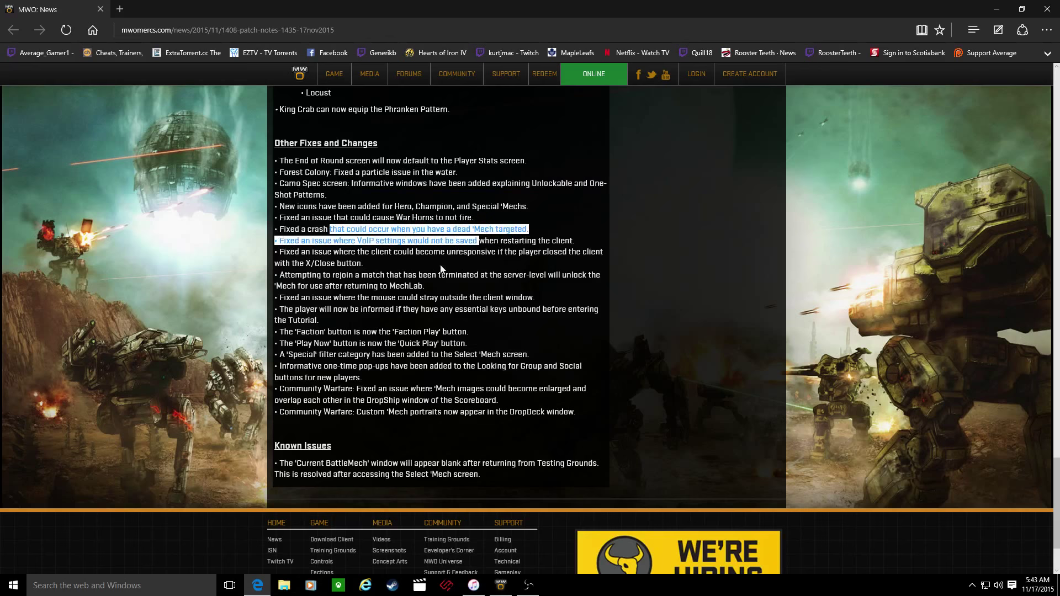
{"action": "left_click", "coordinate": [368, 262]}
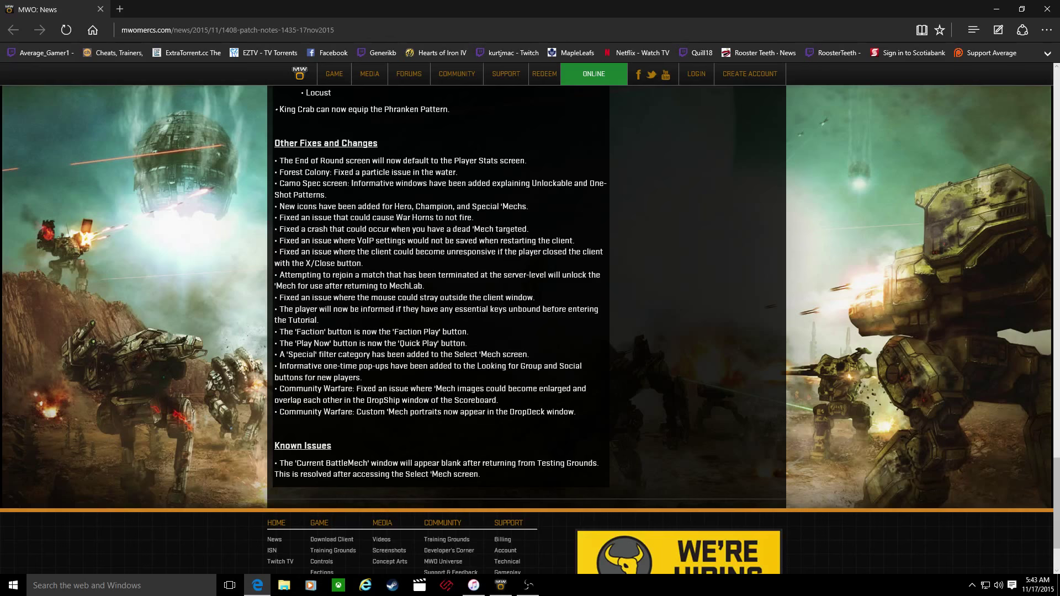
{"action": "left_click_drag", "start_coordinate": [333, 252], "coordinate": [334, 264]}
{"action": "left_click", "coordinate": [398, 271]}
Step: Highlight the button rename, Special filter, pop-ups and Community Warfare 'Mech images notes
{"action": "mouse_move", "coordinate": [279, 331]}
{"action": "left_mouse_down"}
{"action": "mouse_move", "coordinate": [466, 332]}
{"action": "mouse_move", "coordinate": [294, 343]}
{"action": "left_mouse_up"}
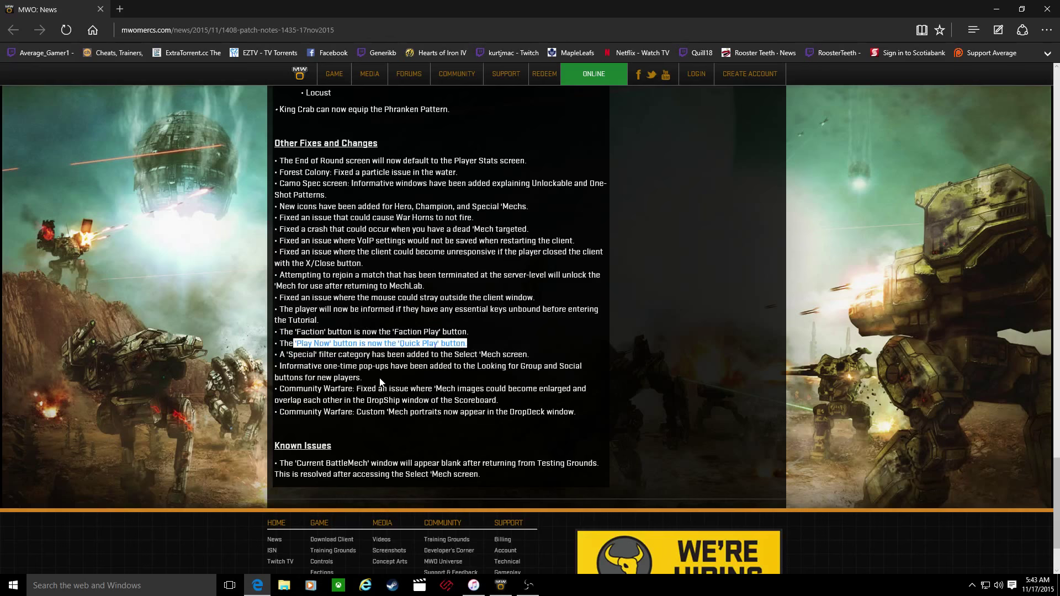
{"action": "left_click_drag", "start_coordinate": [372, 379], "coordinate": [320, 355]}
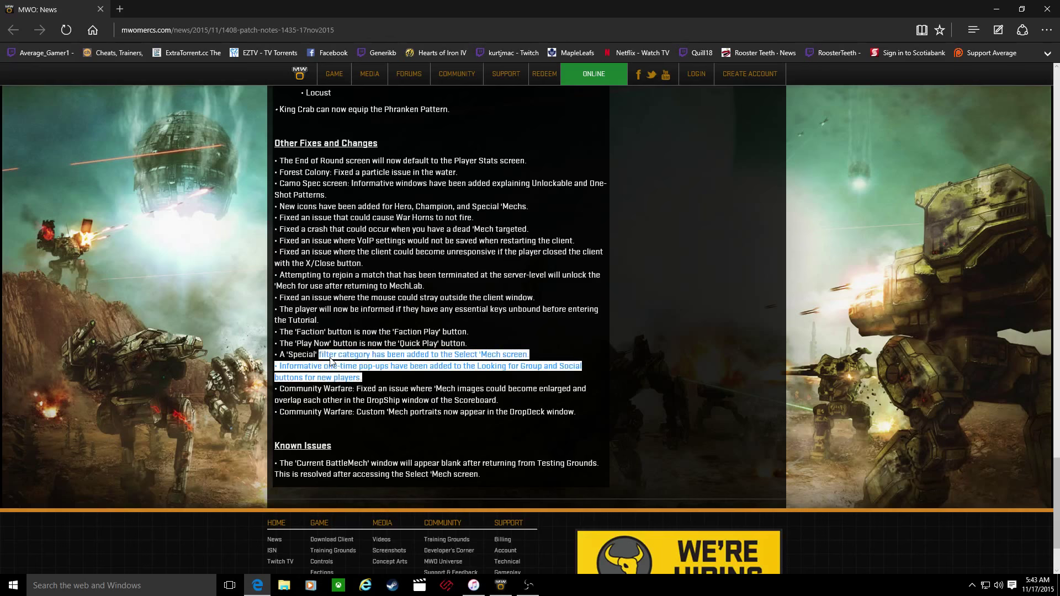
{"action": "left_click", "coordinate": [377, 386]}
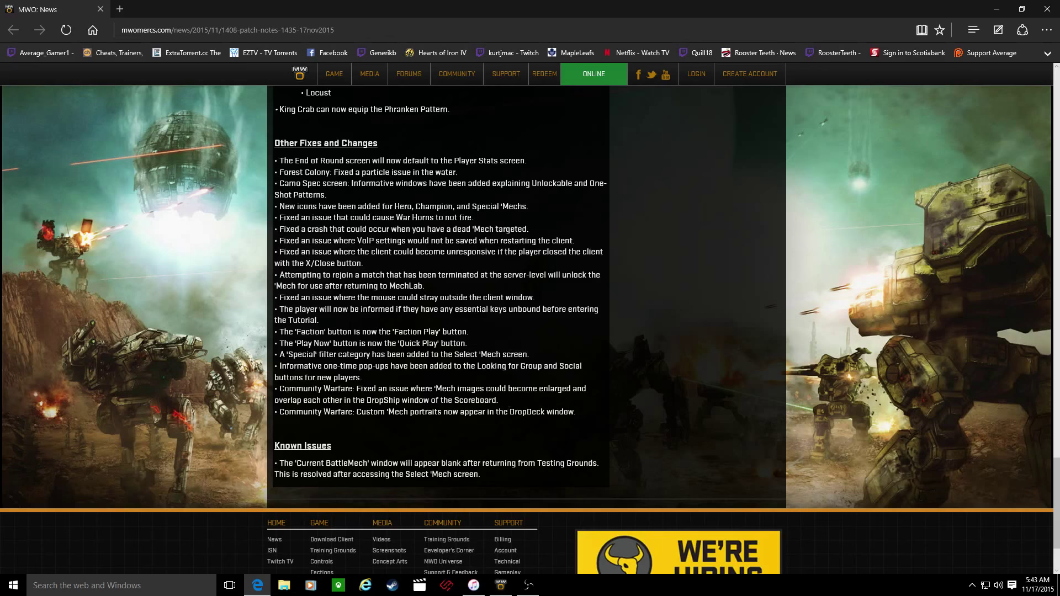
{"action": "left_click_drag", "start_coordinate": [497, 400], "coordinate": [356, 388]}
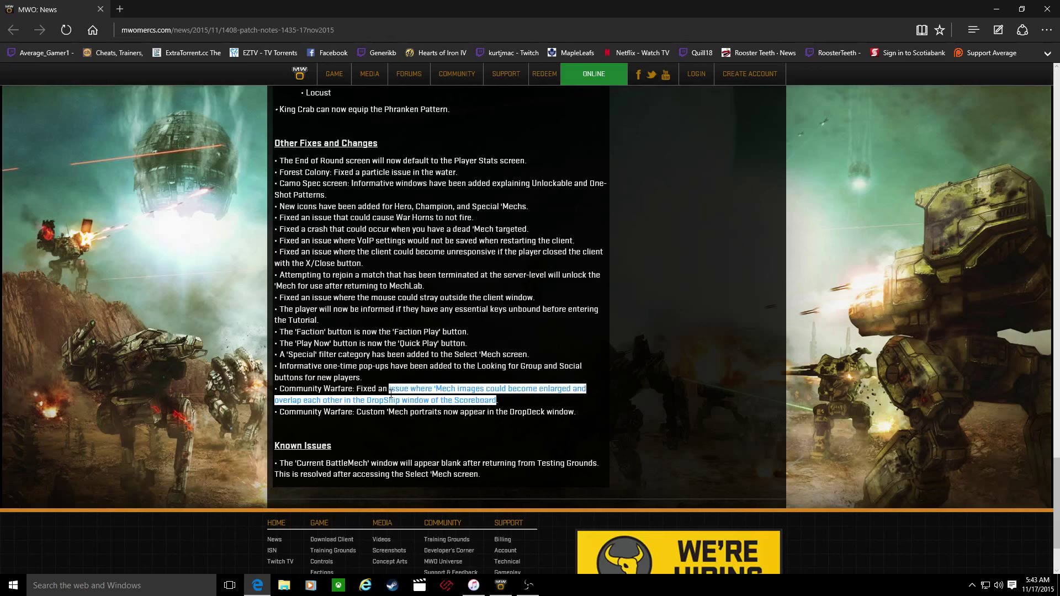
{"action": "left_click", "coordinate": [513, 405]}
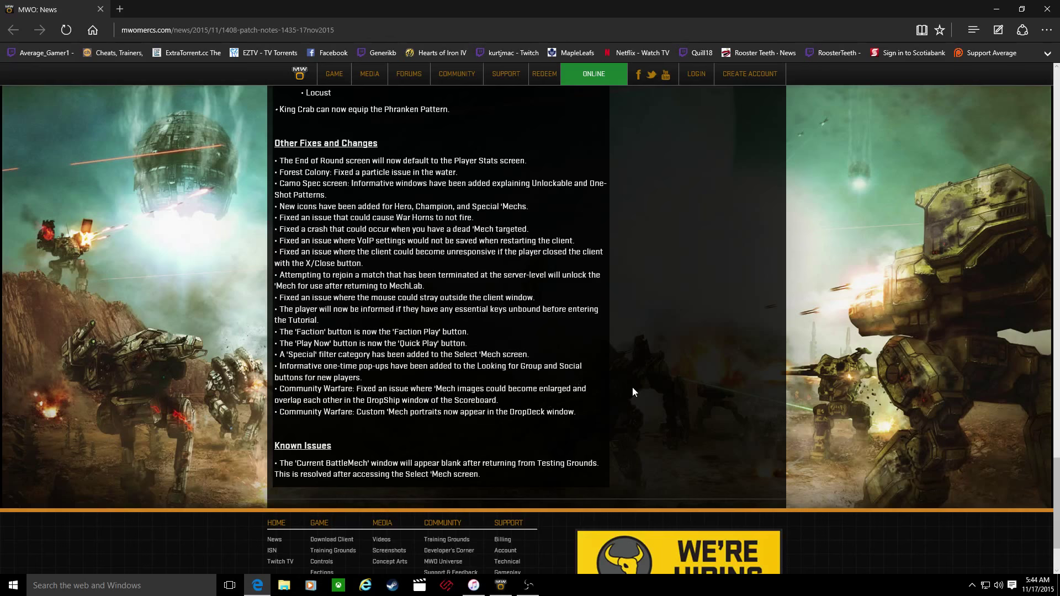
{"action": "scroll", "coordinate": [634, 373], "scroll_direction": "down", "scroll_amount": 3}
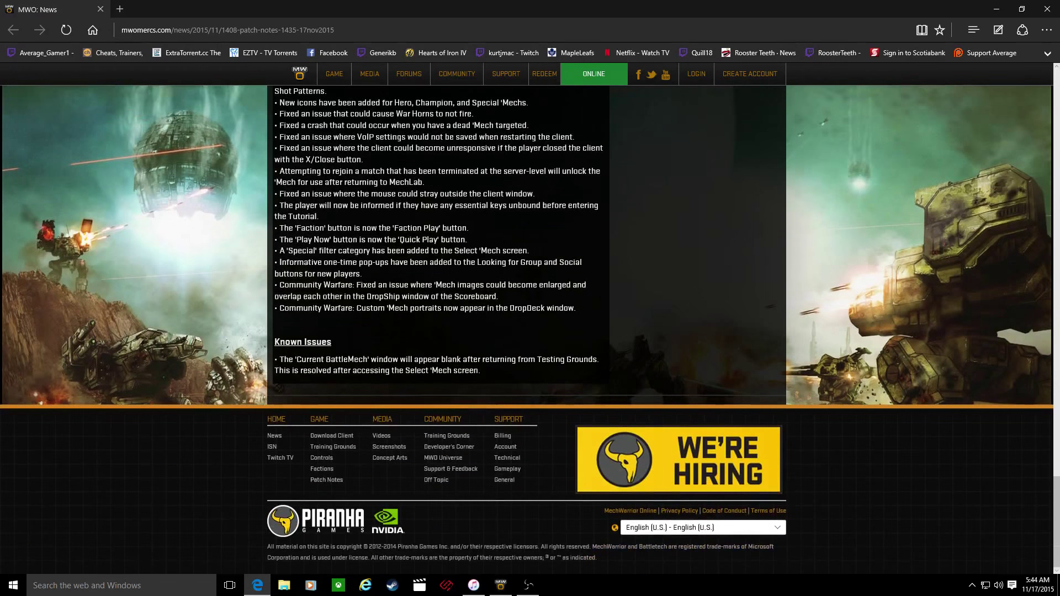
Step: Drag-select the Known Issues bullet about the blank Current BattleMech window, end to start
{"action": "left_click_drag", "start_coordinate": [480, 372], "coordinate": [281, 362]}
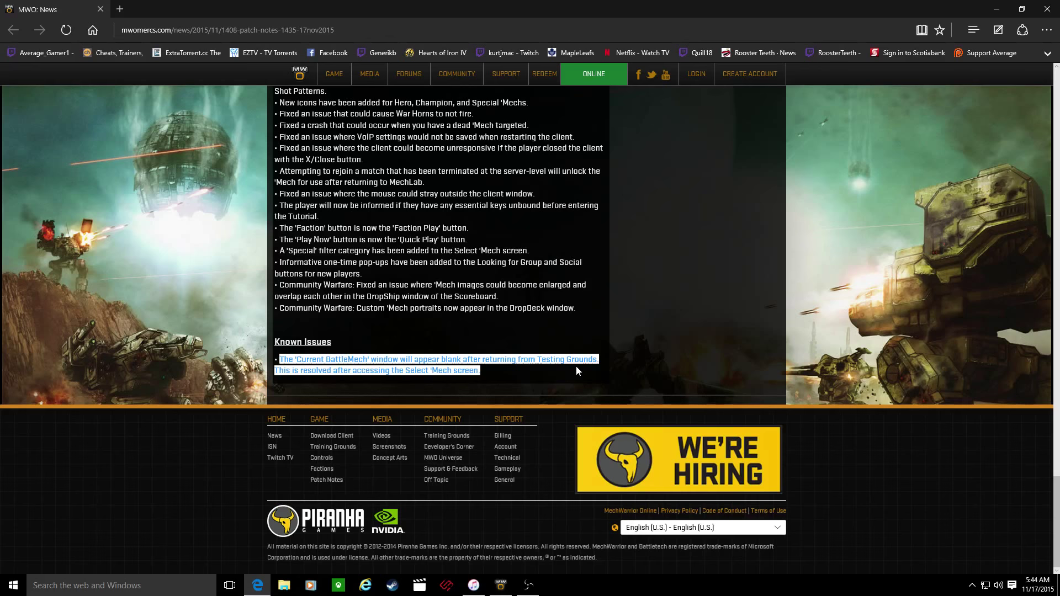
Step: Clear the Known Issues selection and highlight the full C-Bill reward list
{"action": "left_click", "coordinate": [662, 342]}
{"action": "scroll", "coordinate": [662, 342], "scroll_direction": "up", "scroll_amount": 10}
{"action": "scroll", "coordinate": [662, 342], "scroll_direction": "up", "scroll_amount": 10}
{"action": "scroll", "coordinate": [662, 342], "scroll_direction": "down", "scroll_amount": 3}
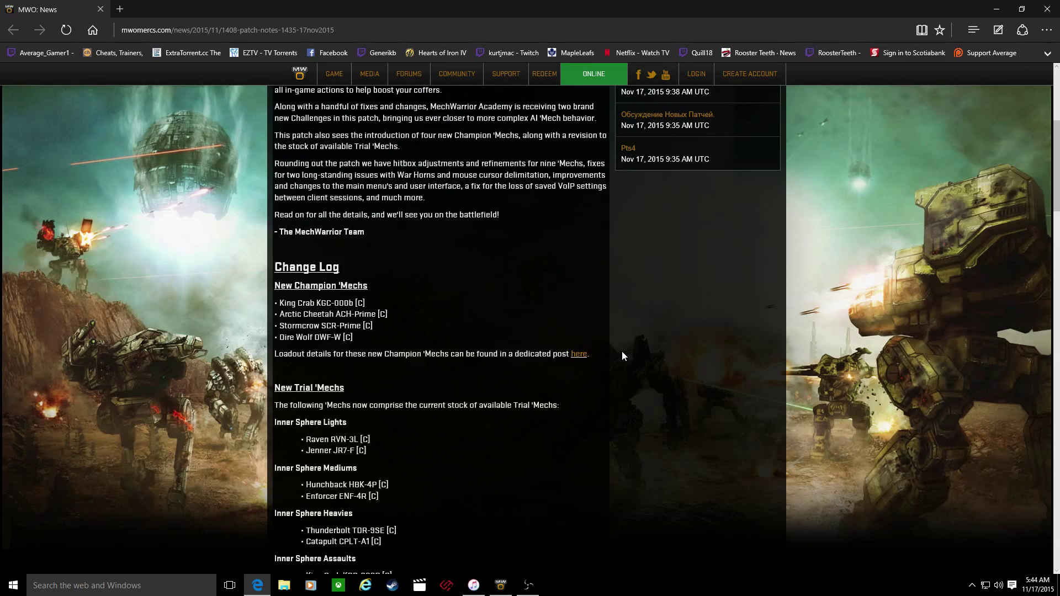
{"action": "scroll", "coordinate": [639, 286], "scroll_direction": "down", "scroll_amount": 4}
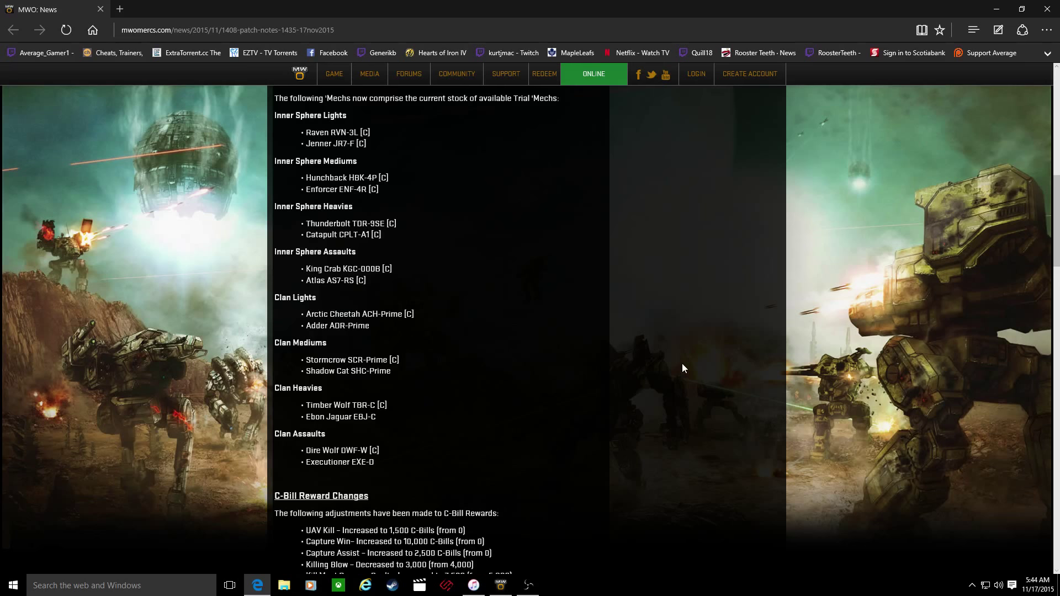
{"action": "scroll", "coordinate": [682, 364], "scroll_direction": "up", "scroll_amount": 1}
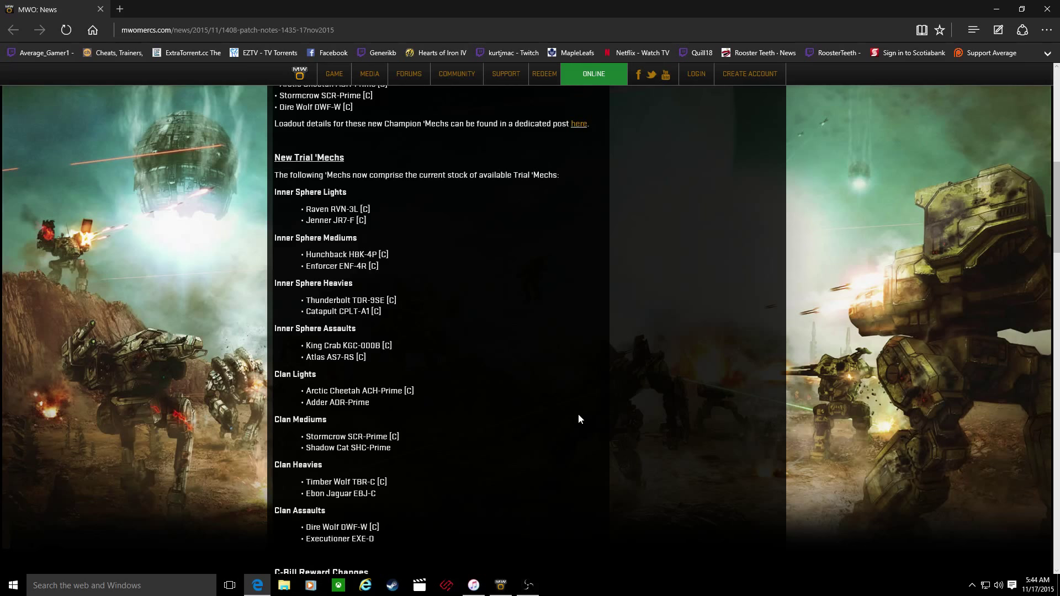
{"action": "scroll", "coordinate": [579, 413], "scroll_direction": "down", "scroll_amount": 5}
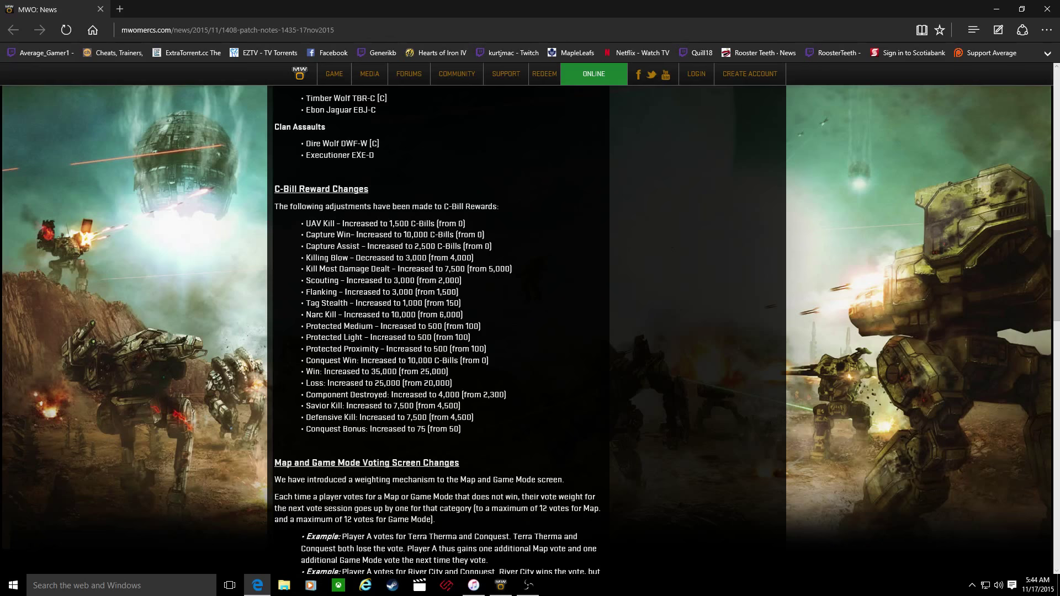
{"action": "left_click_drag", "start_coordinate": [464, 431], "coordinate": [281, 227]}
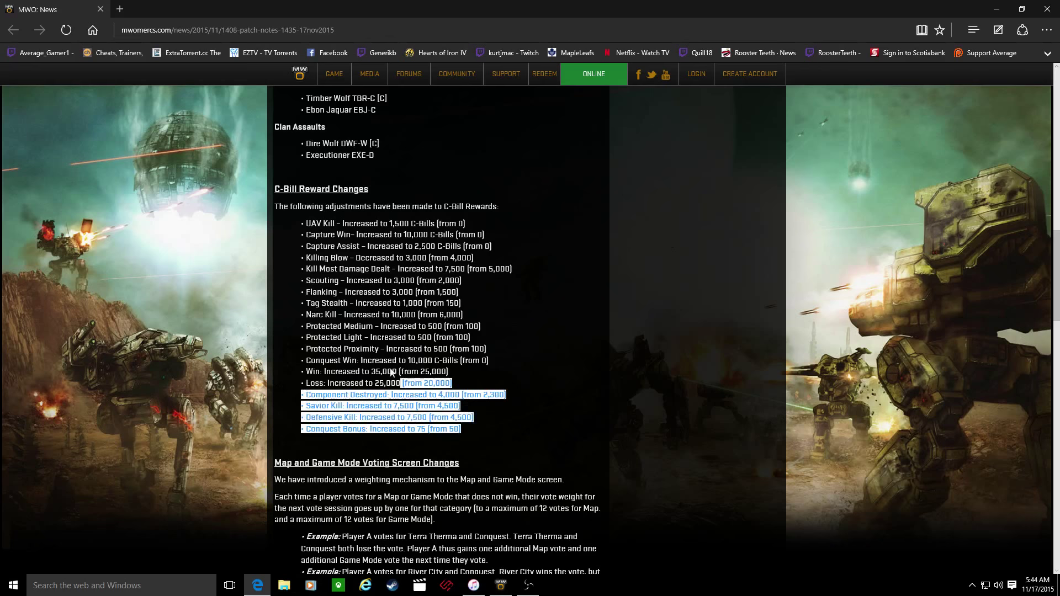
{"action": "left_click", "coordinate": [603, 350]}
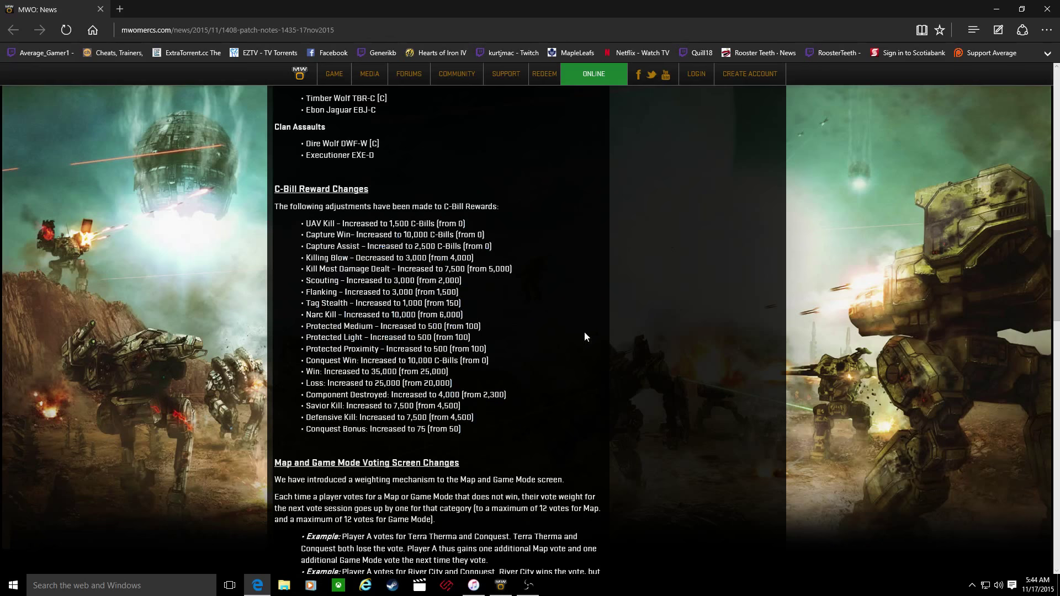
{"action": "scroll", "coordinate": [595, 321], "scroll_direction": "down", "scroll_amount": 4}
{"action": "scroll", "coordinate": [594, 321], "scroll_direction": "down", "scroll_amount": 3}
{"action": "scroll", "coordinate": [595, 321], "scroll_direction": "down", "scroll_amount": 3}
{"action": "scroll", "coordinate": [595, 320], "scroll_direction": "down", "scroll_amount": 3}
Step: Highlight the Onslaught challenge heading, then deselect it
{"action": "left_click_drag", "start_coordinate": [595, 321], "coordinate": [560, 442]}
{"action": "left_click", "coordinate": [762, 288]}
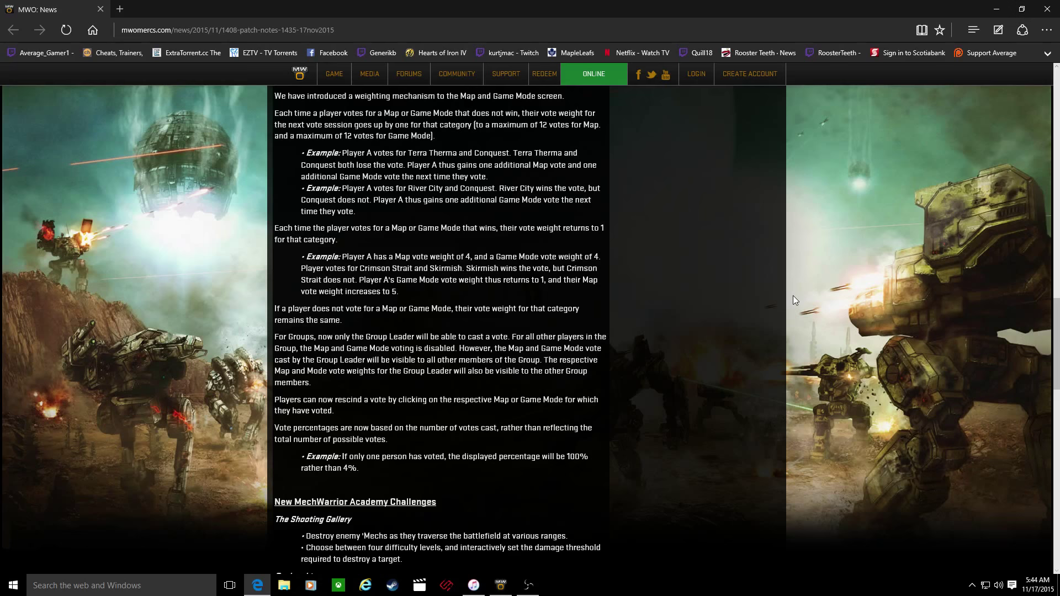
{"action": "scroll", "coordinate": [755, 321], "scroll_direction": "down", "scroll_amount": 3}
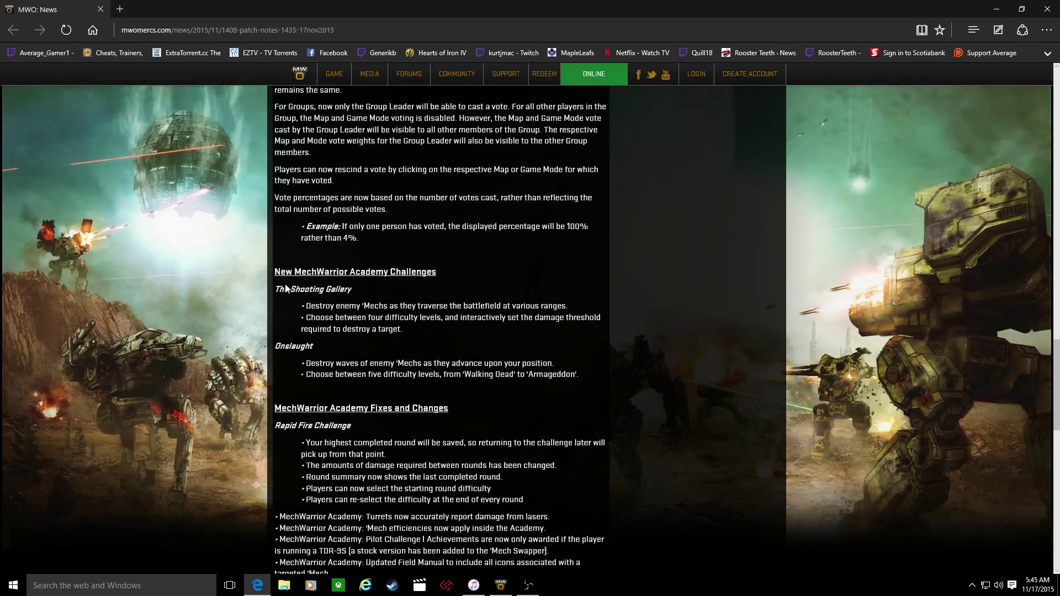
{"action": "left_click_drag", "start_coordinate": [275, 288], "coordinate": [400, 306]}
{"action": "left_click_drag", "start_coordinate": [275, 346], "coordinate": [313, 346]}
{"action": "left_click", "coordinate": [579, 370]}
{"action": "scroll", "coordinate": [578, 371], "scroll_direction": "down", "scroll_amount": 10}
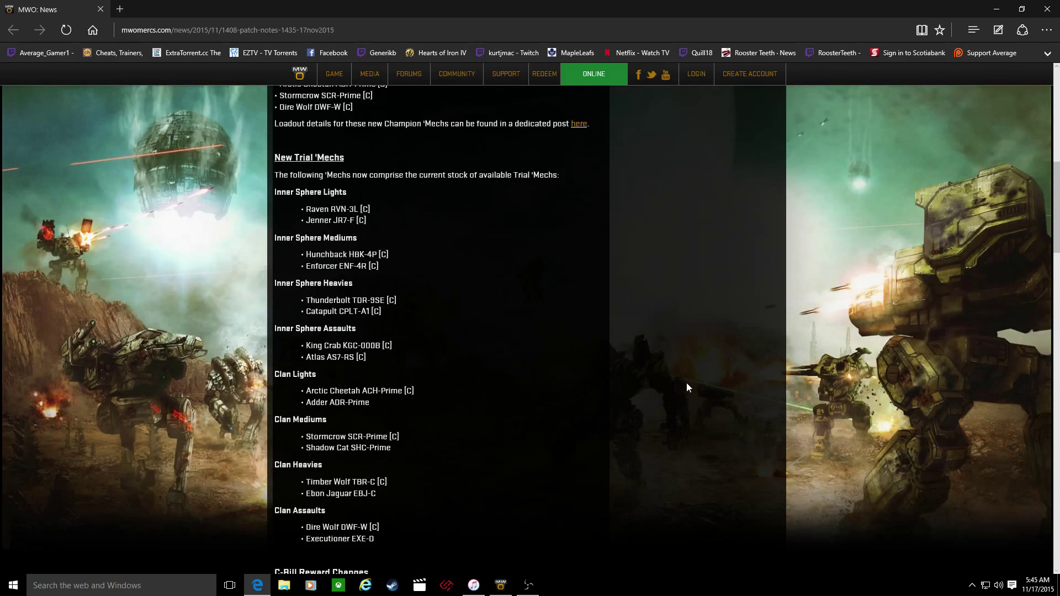